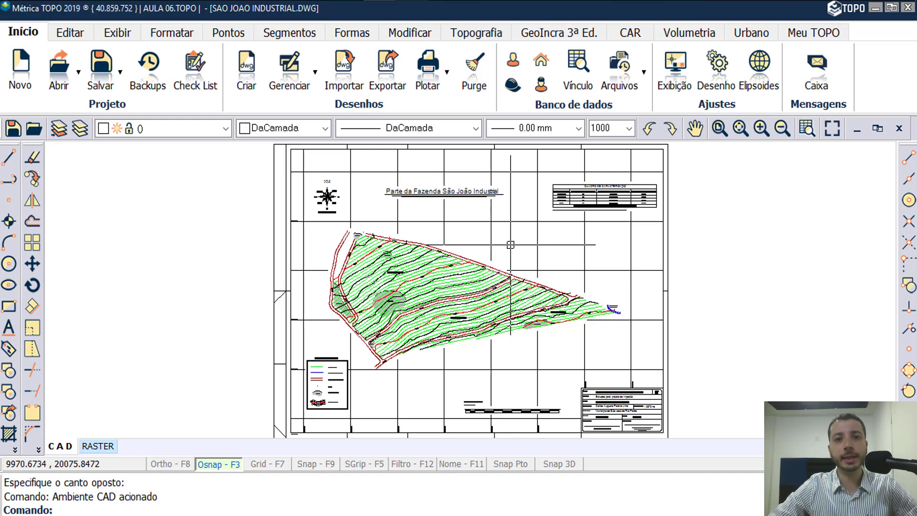
Switch the ribbon to Exibir to show the Visualização, Vistas 3D and Janelas groups.
left_click(117, 33)
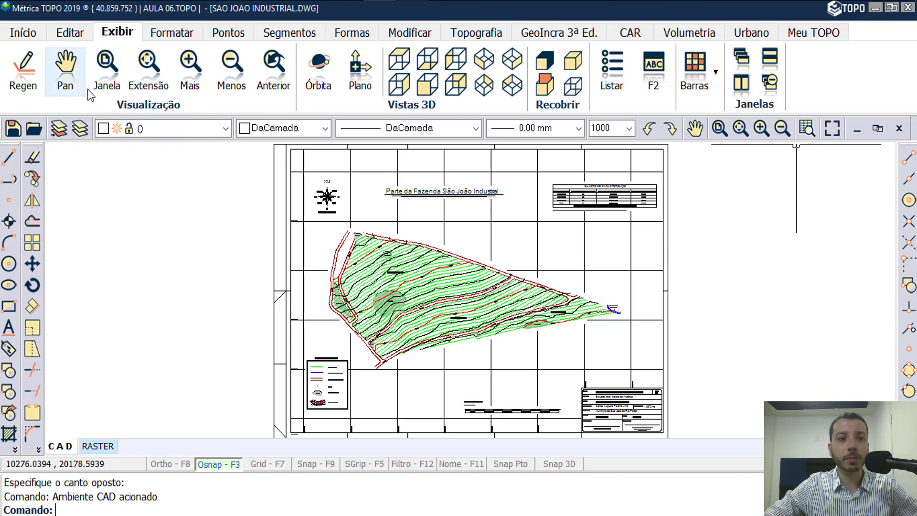
Pan the farm sheet up-left, then right, and zoom in on the QUADRA - C contours near 490.
left_click(65, 84)
left_click(63, 83)
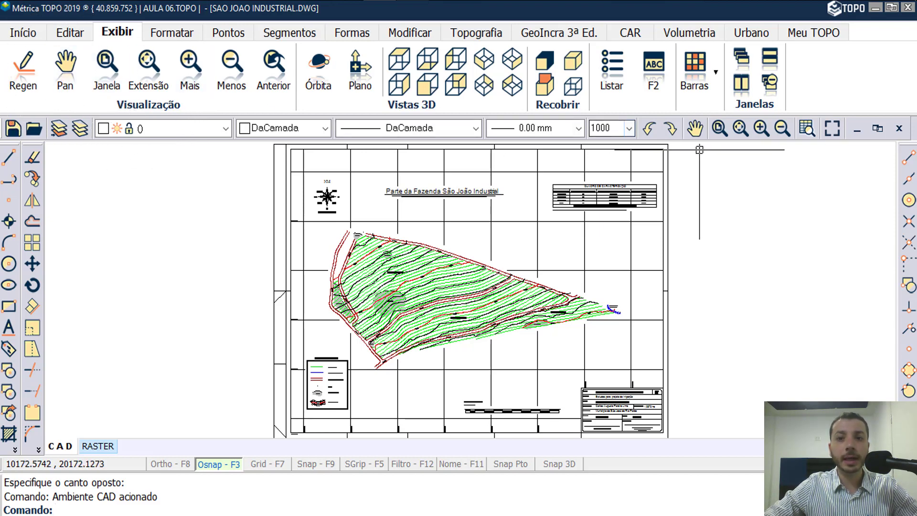
left_click(694, 130)
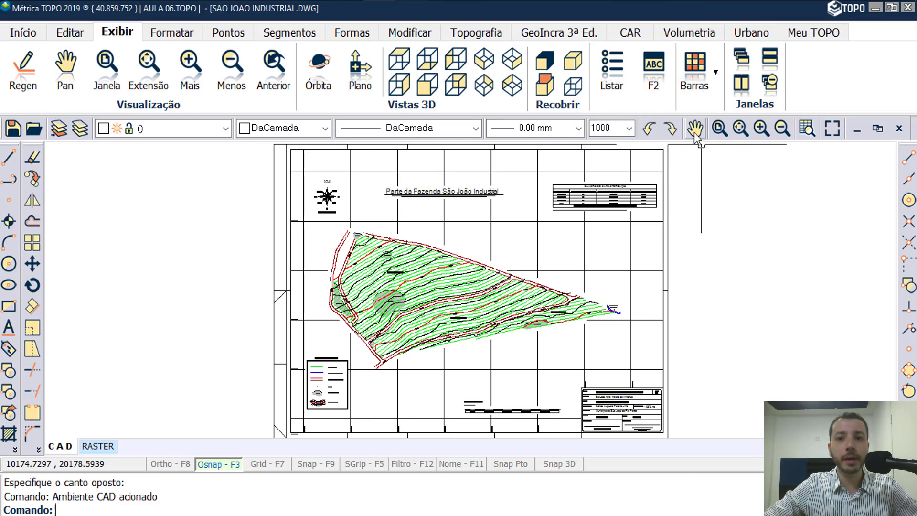
left_click(694, 133)
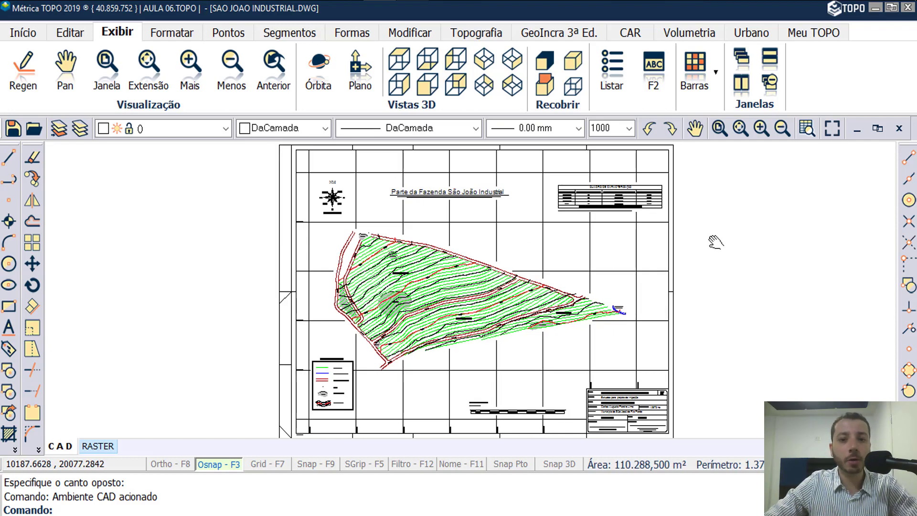
mouse_move(714, 242)
middle_mouse_down()
mouse_move(679, 214)
mouse_move(573, 250)
mouse_move(735, 282)
mouse_move(712, 219)
mouse_move(650, 235)
mouse_move(753, 252)
mouse_move(705, 225)
mouse_move(702, 245)
middle_mouse_up()
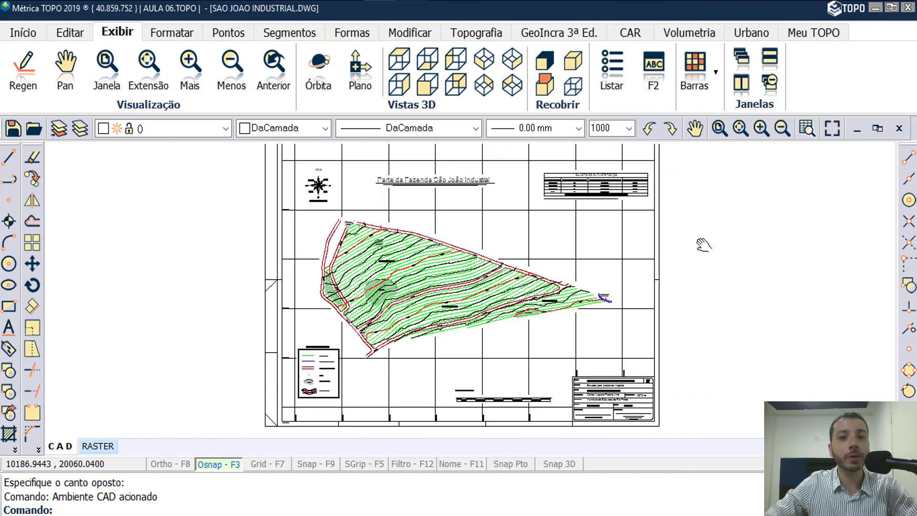
left_click(695, 128)
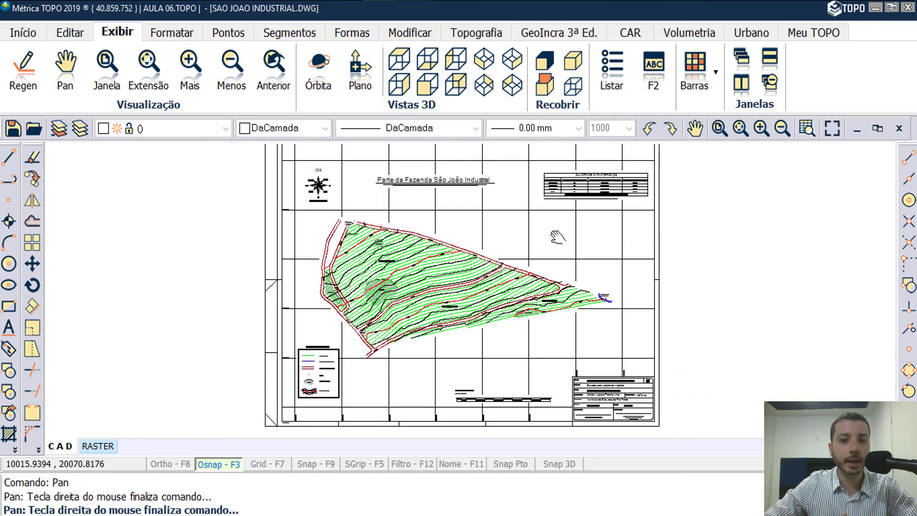
left_click_drag(534, 234, 666, 229)
scroll(654, 239, "up", 1)
scroll(578, 234, "up", 2)
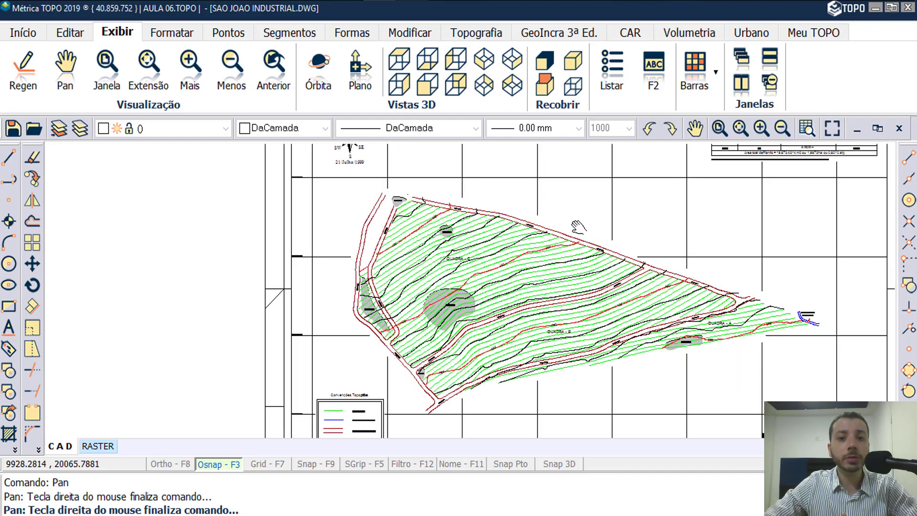
scroll(570, 220, "up", 3)
Start a polyline at the contour end and place vertices up-right and across the sheet onto the grid line.
right_click(551, 210)
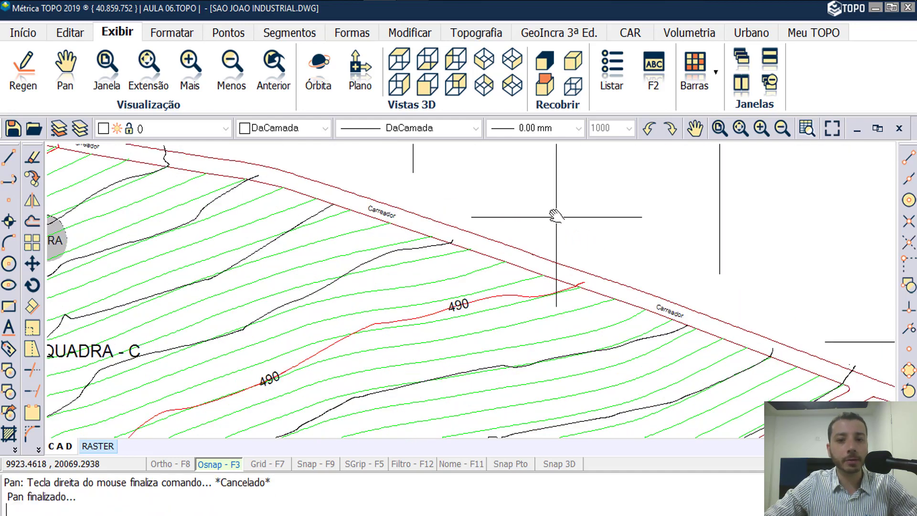
left_click(18, 181)
left_click(451, 242)
left_click(471, 211)
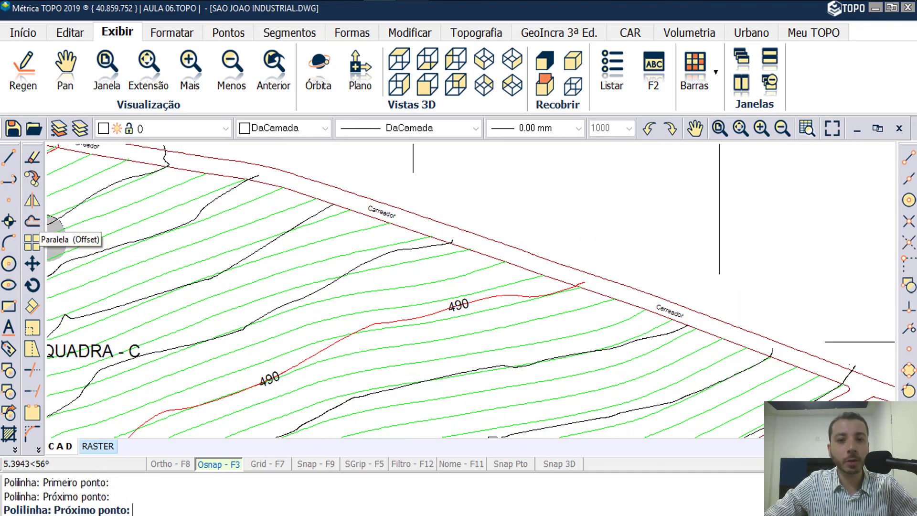
left_click(527, 192)
left_click(584, 165)
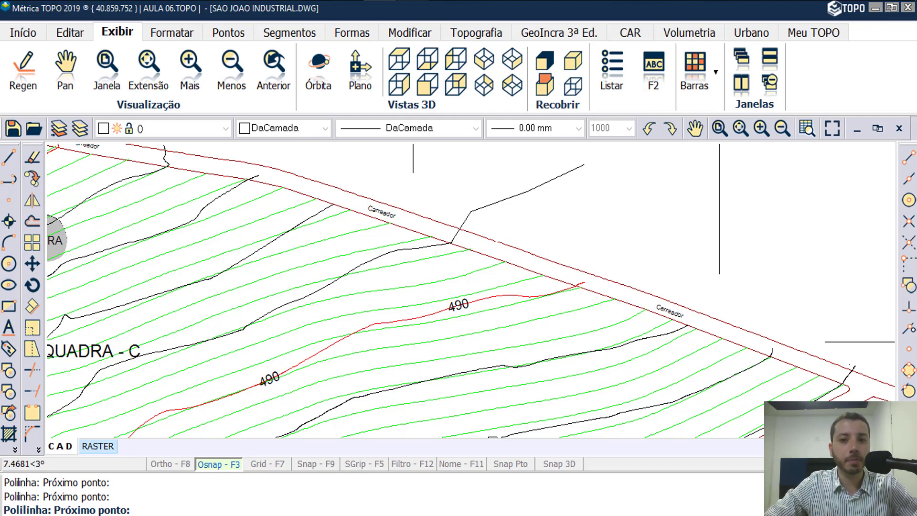
middle_click_drag(626, 163, 218, 303)
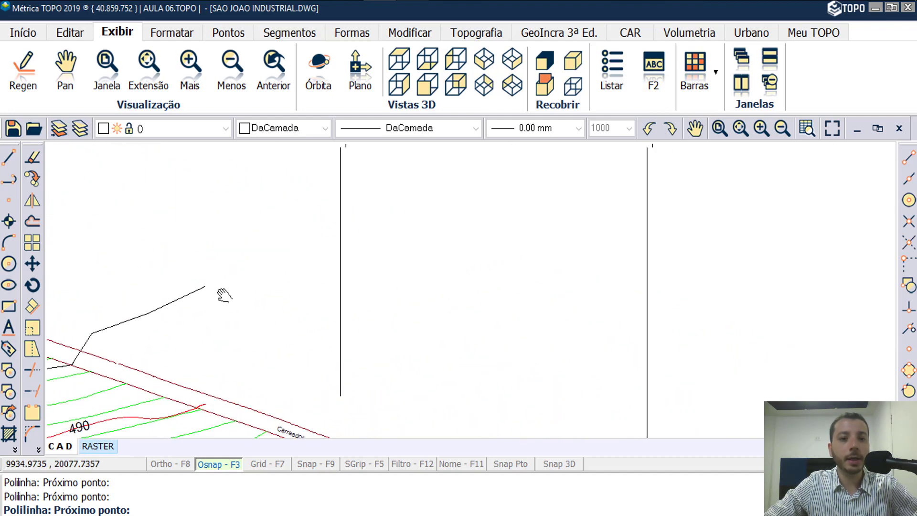
left_click(269, 218)
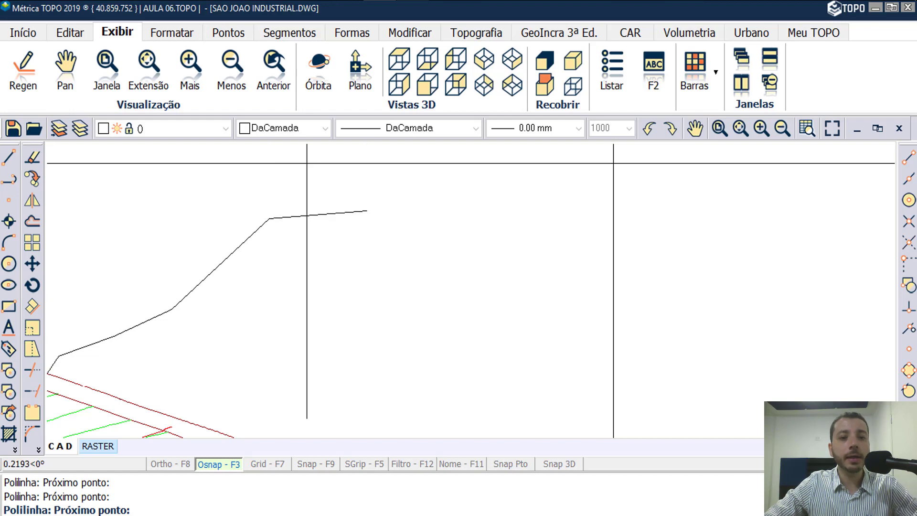
left_click(366, 210)
left_click(467, 233)
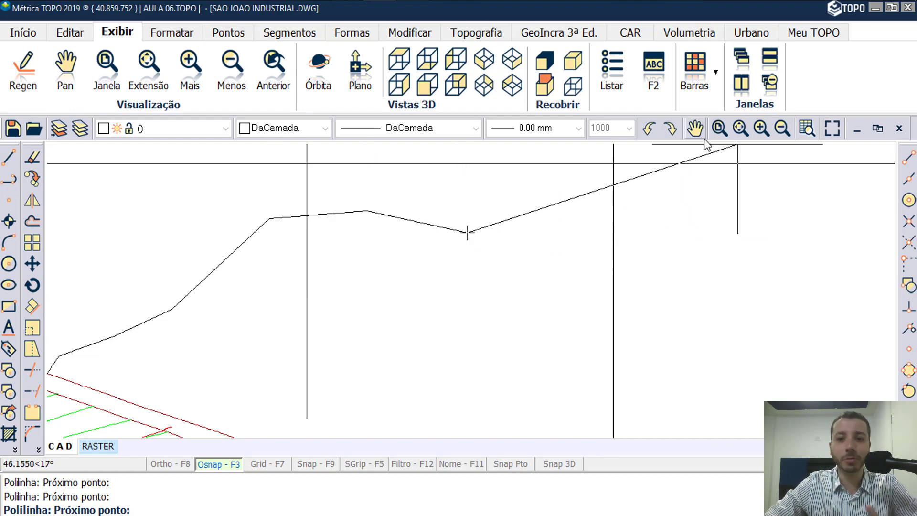
Pan mid-command, add the last three vertices to the right, and finish the polyline.
left_click(694, 130)
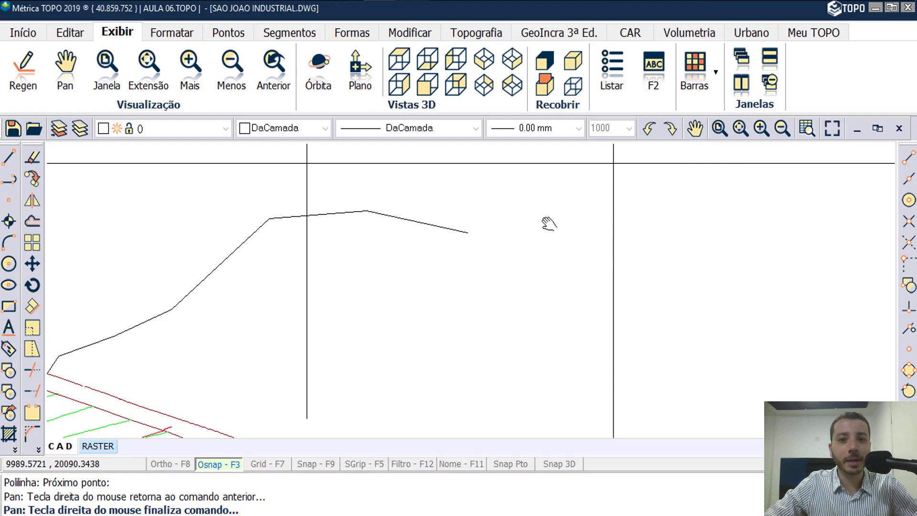
mouse_move(548, 225)
left_mouse_down()
mouse_move(349, 276)
mouse_move(387, 241)
left_mouse_up()
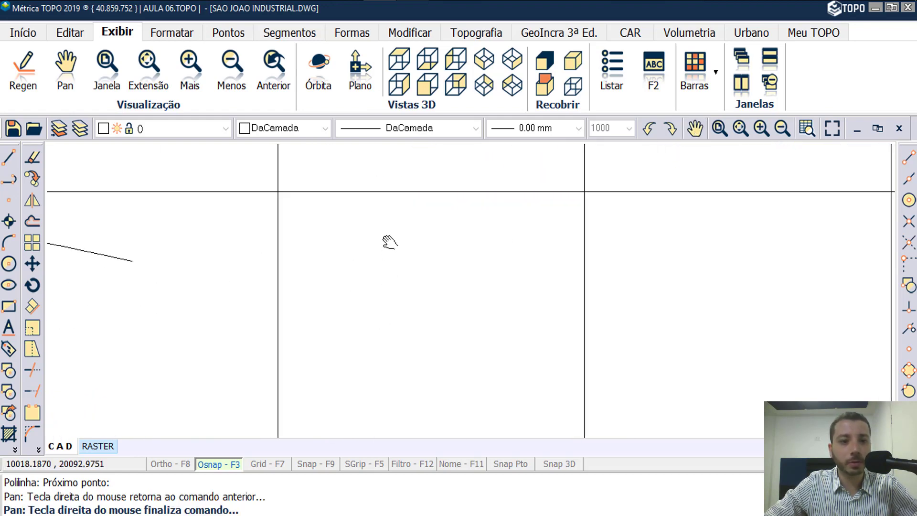
right_click(434, 269)
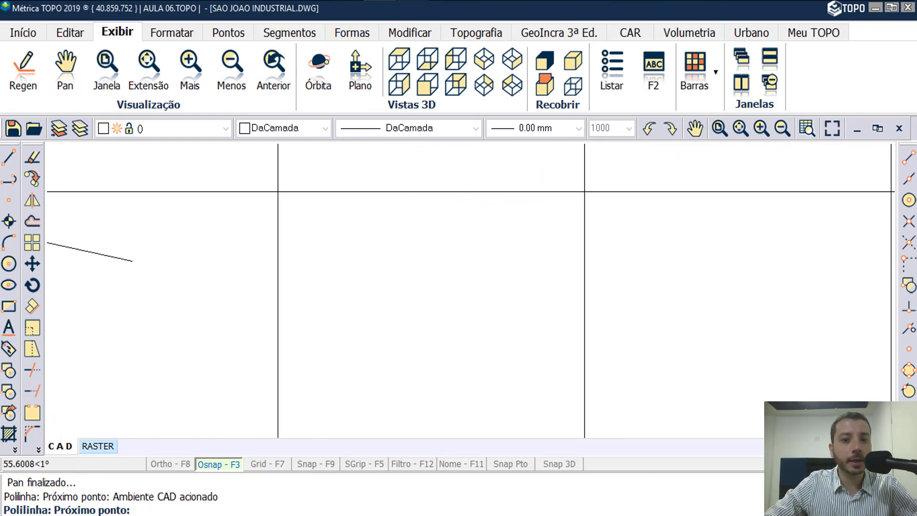
left_click(472, 253)
left_click(692, 297)
left_click(824, 260)
scroll(835, 248, "down", 4)
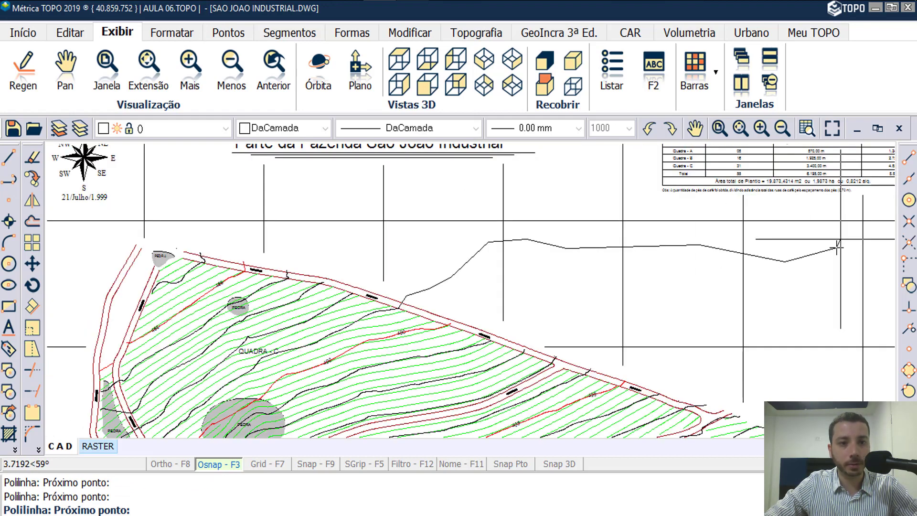
key("Escape")
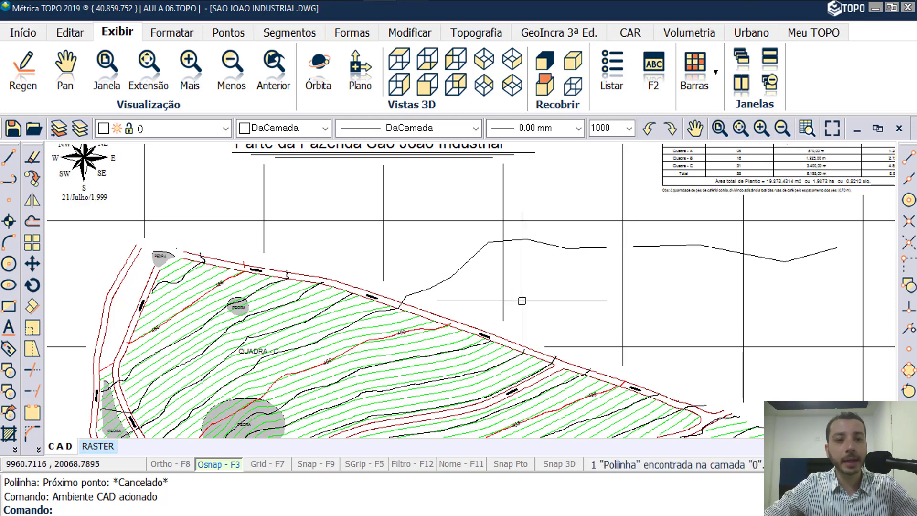
Window-zoom with ZW onto the QUADRA - C contours around the PEDRA rocks.
left_click(88, 512)
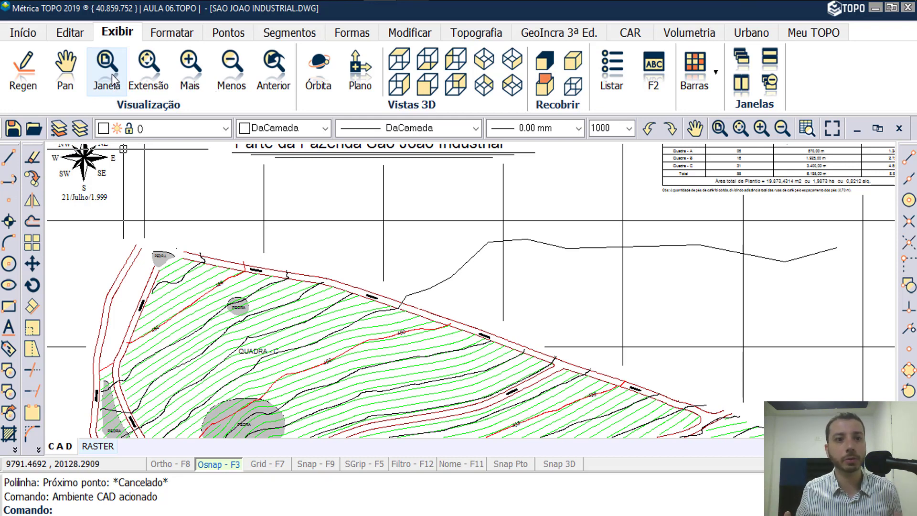
left_click(74, 513)
type("z")
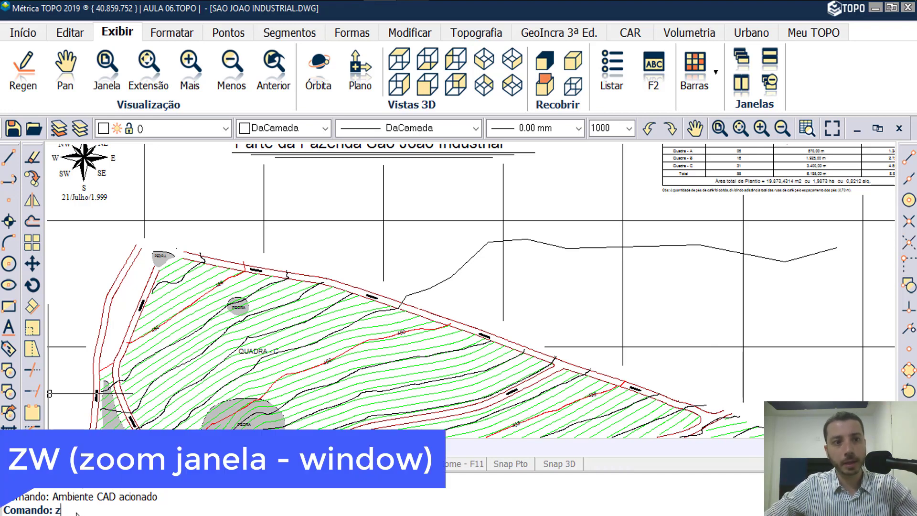
type("w")
key("Return")
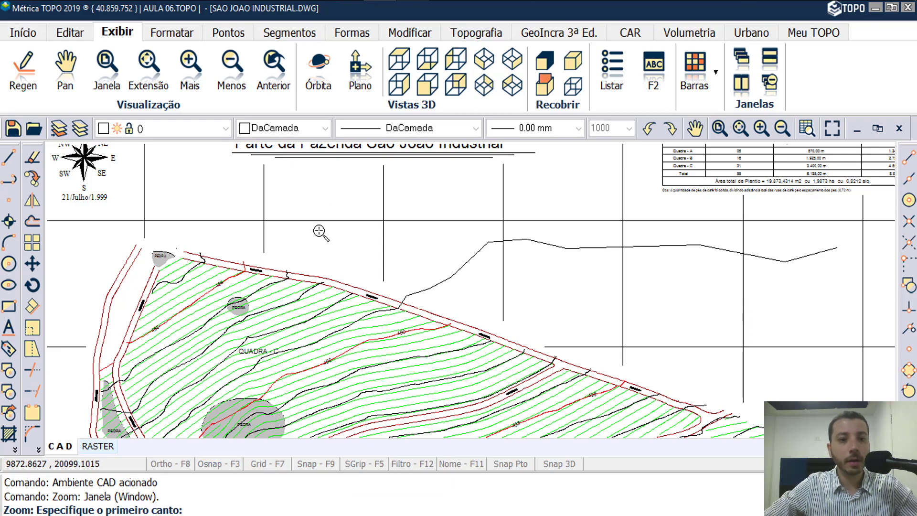
left_click(317, 230)
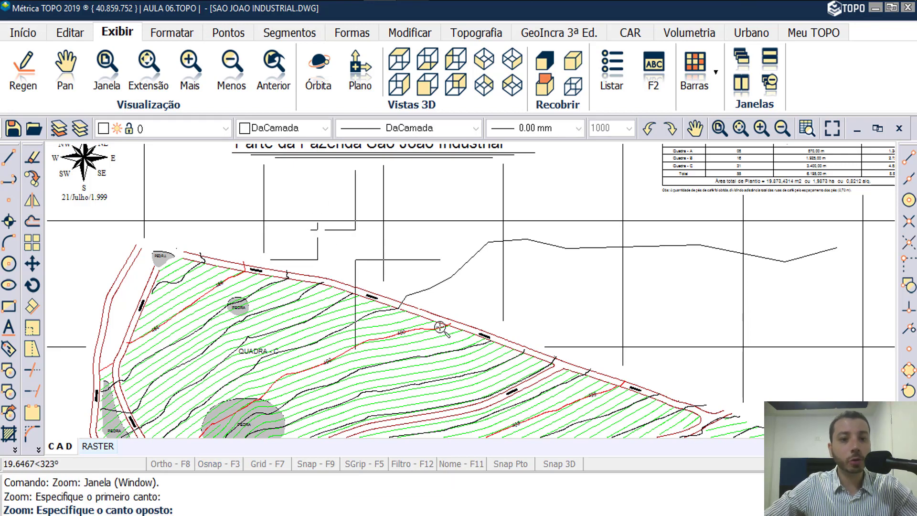
left_click(553, 402)
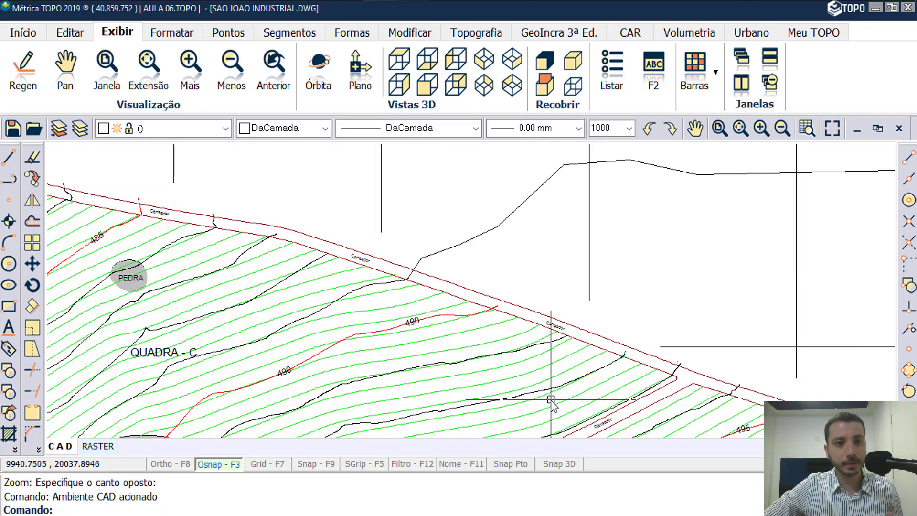
scroll(551, 399, "down", 2)
scroll(551, 399, "down", 2)
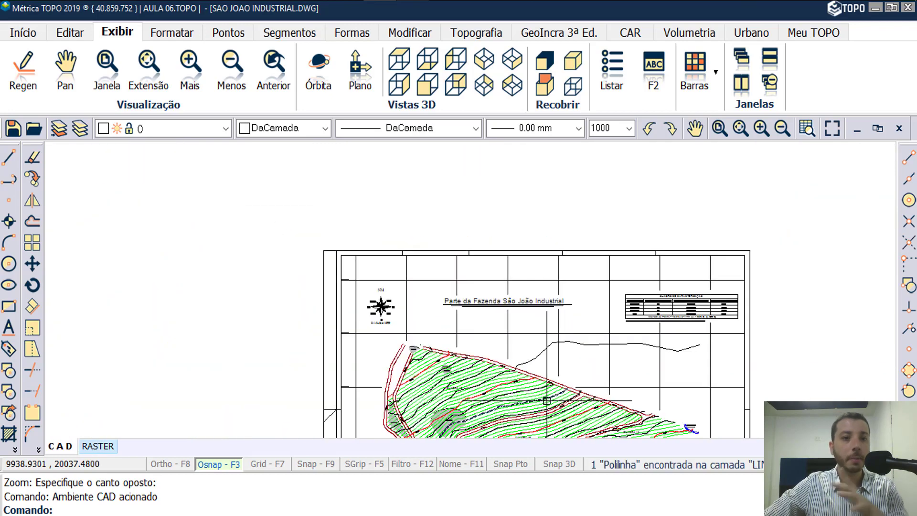
Zoom to extents with Extensão, abandon a second window zoom, and scroll in on QUADRA - C.
left_click(158, 72)
left_click(106, 72)
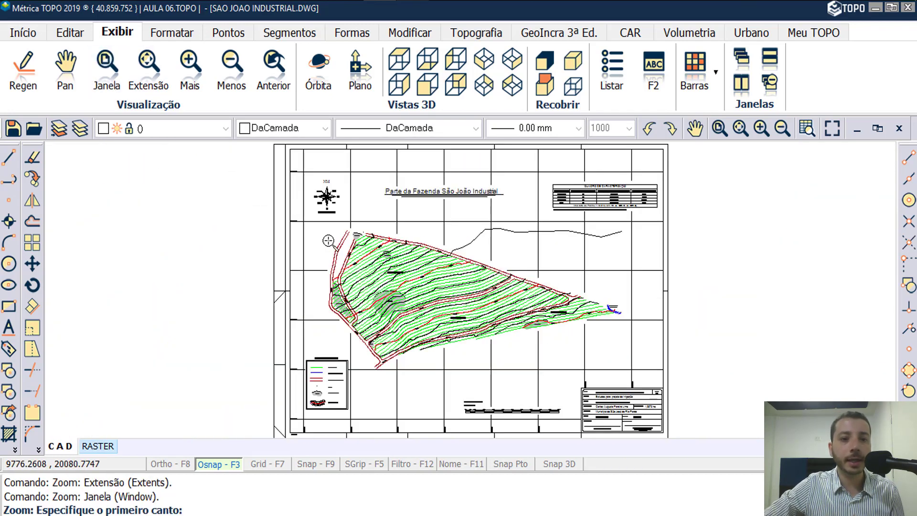
left_click(330, 237)
key("Escape")
scroll(457, 297, "up", 5)
type("z")
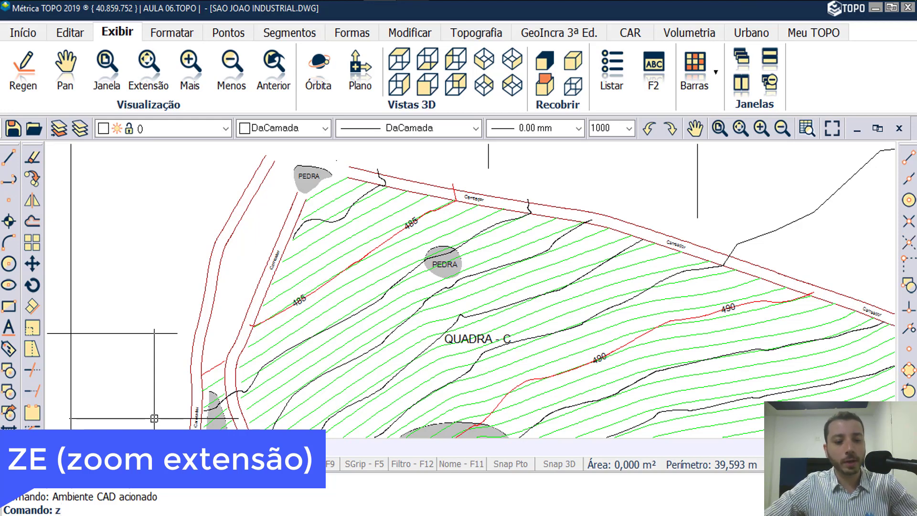
Run ZE to fit the whole São João farm sheet in view.
type("e")
key("Return")
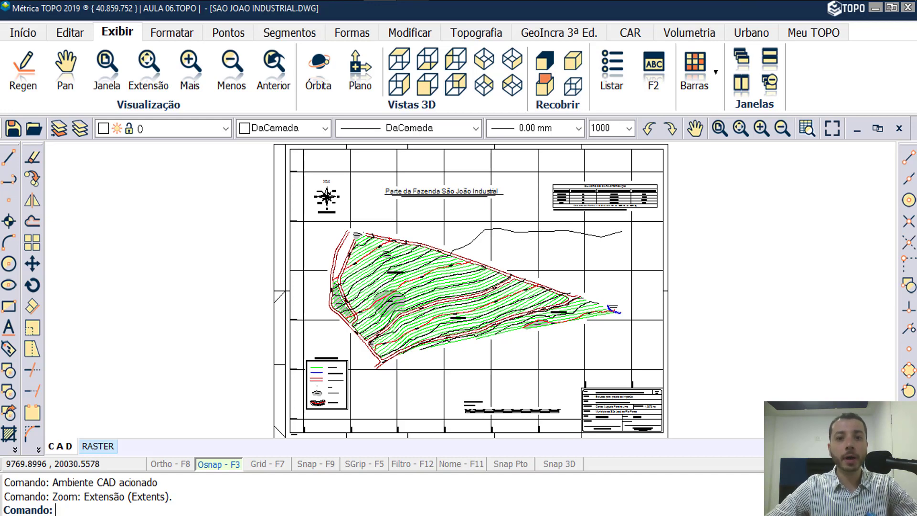
Window-select the whole farm drawing and place a copy far to the right.
scroll(213, 284, "down", 4)
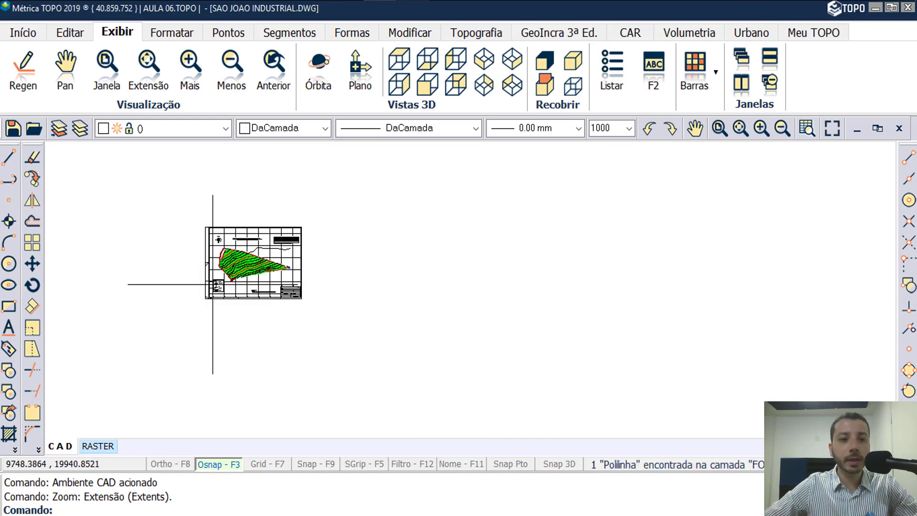
left_click(342, 310)
left_click(189, 220)
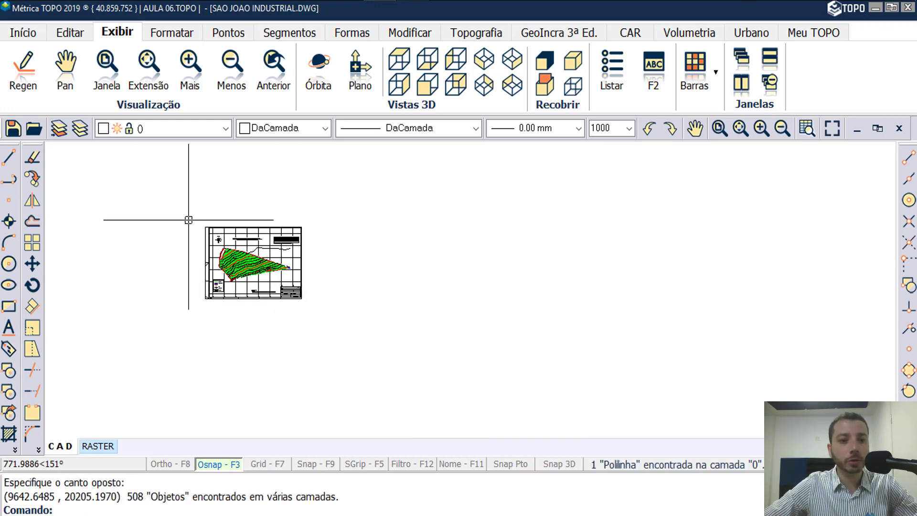
key("ctrl+c")
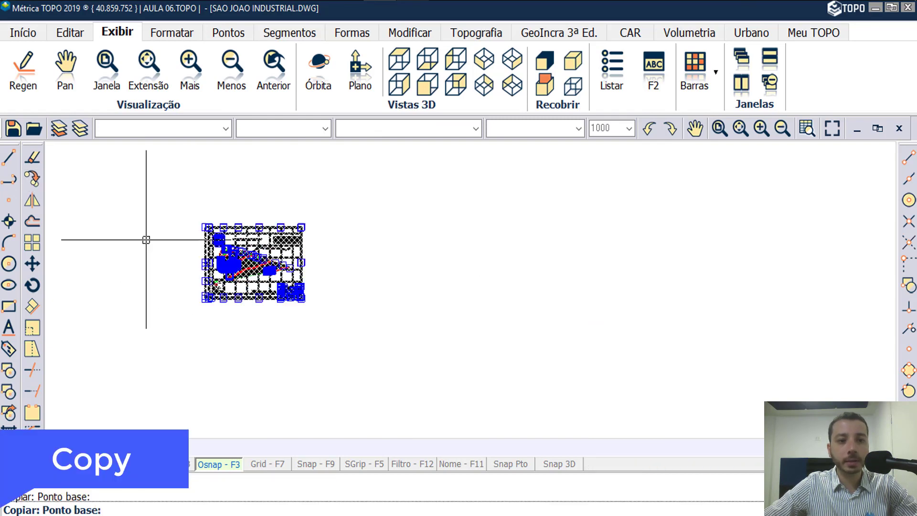
left_click(147, 239)
left_click(762, 194)
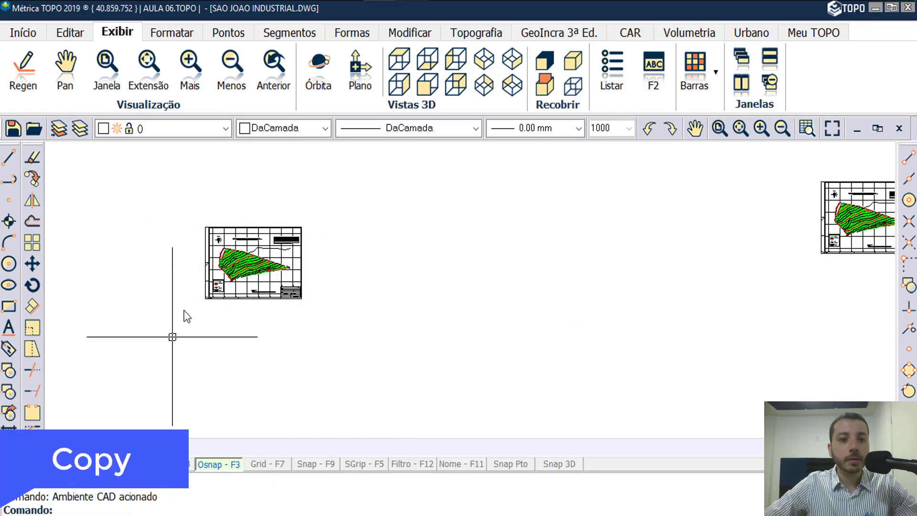
Zoom to extents so both farm sheet copies show, then scroll in and back out.
scroll(187, 316, "up", 2)
scroll(199, 239, "up", 2)
mouse_move(198, 240)
middle_mouse_down()
mouse_move(252, 299)
mouse_move(276, 353)
middle_mouse_up()
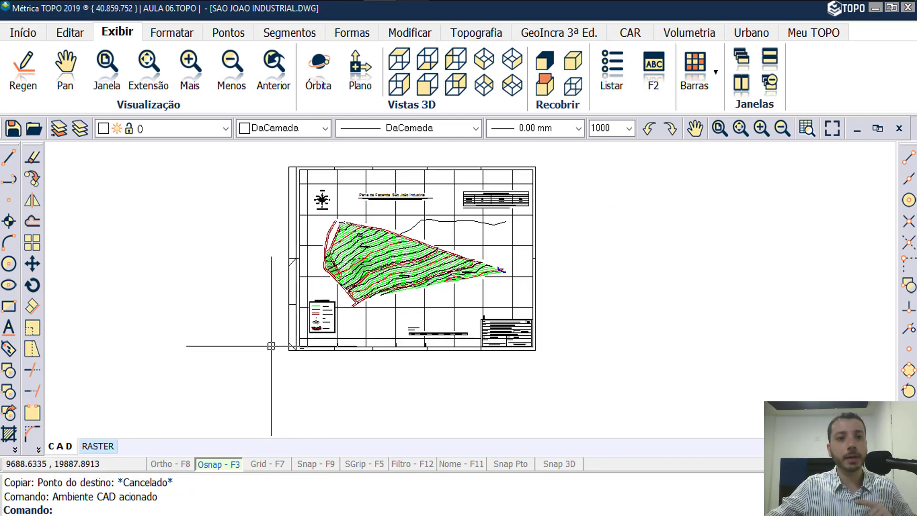
left_click(141, 73)
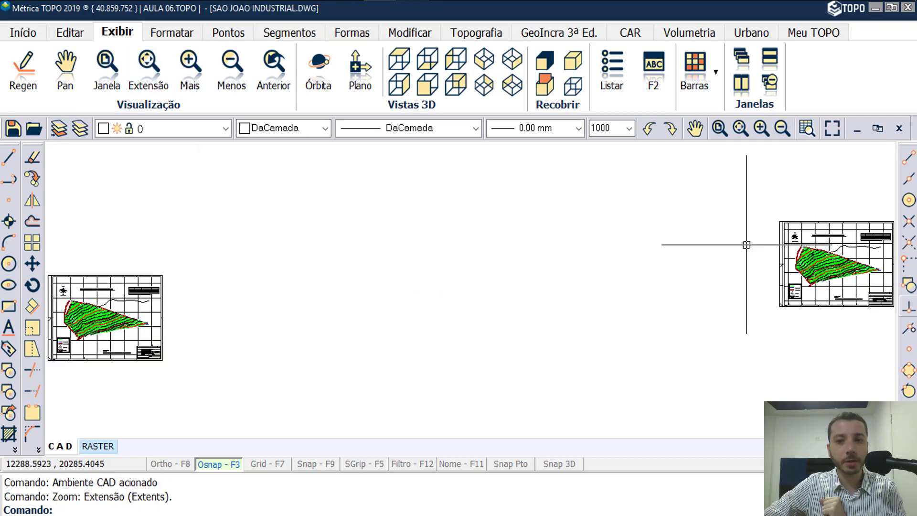
scroll(888, 296, "up", 2)
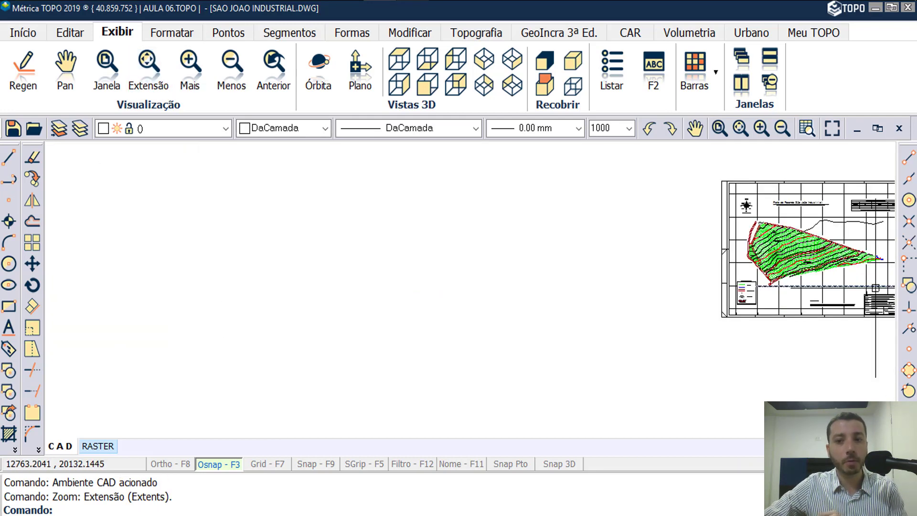
scroll(888, 296, "up", 2)
scroll(888, 296, "down", 2)
scroll(871, 291, "down", 3)
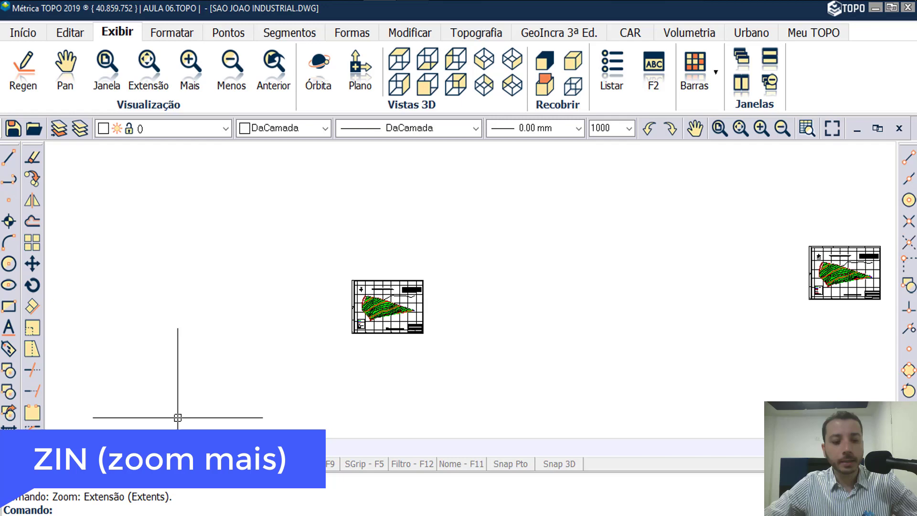
Zoom in on the farm sheet with ZIN, two Mais clicks and wheel scrolling.
type("zin")
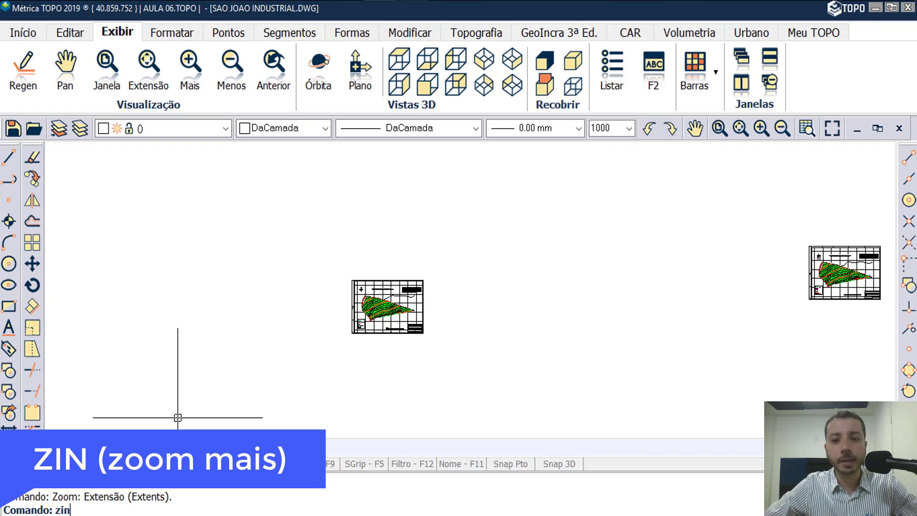
key("Return")
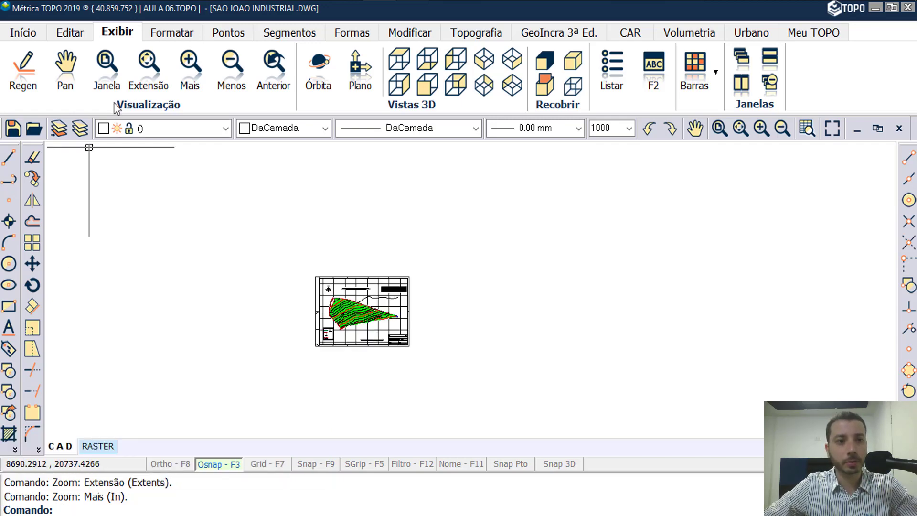
left_click(189, 63)
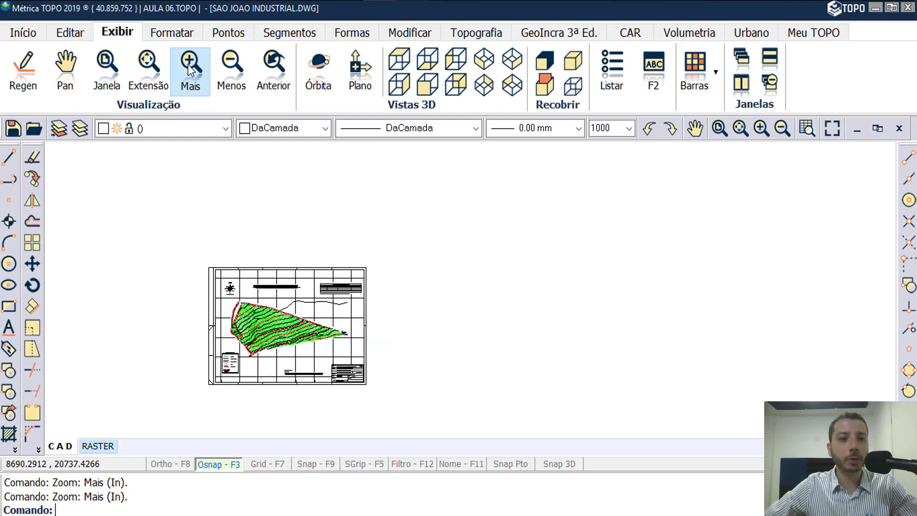
left_click(189, 64)
scroll(434, 315, "up", 3)
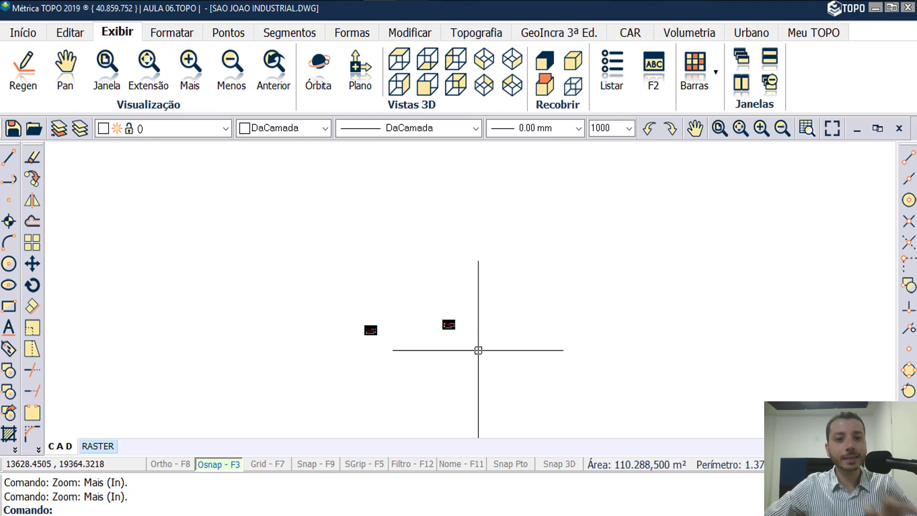
scroll(476, 348, "up", 4)
scroll(427, 299, "up", 5)
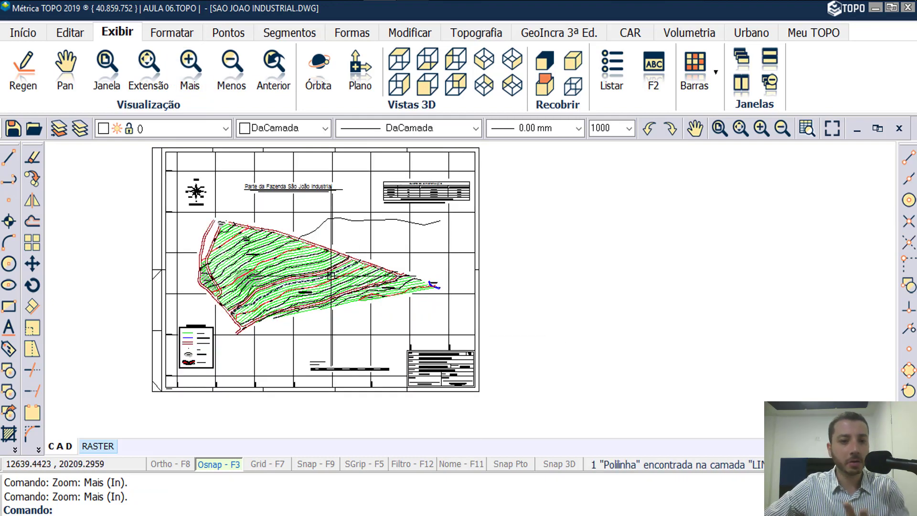
scroll(427, 299, "up", 3)
scroll(305, 260, "down", 2)
scroll(304, 260, "up", 2)
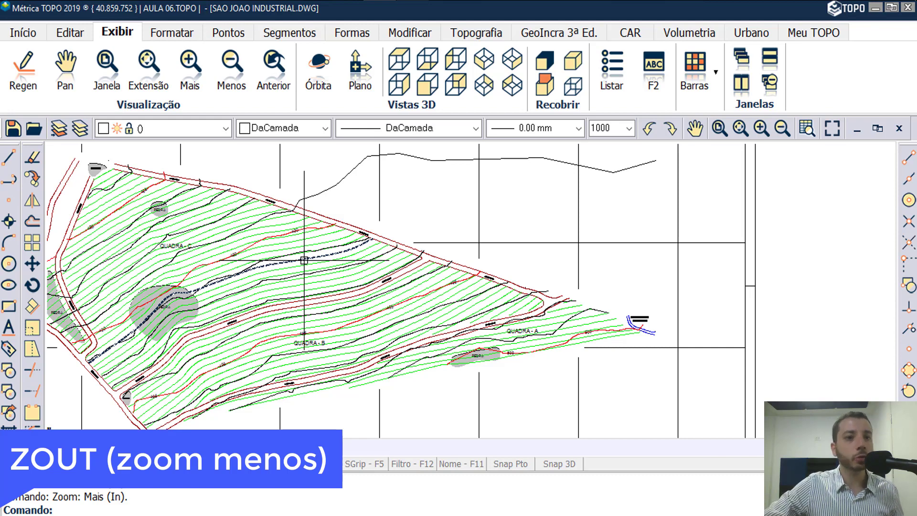
Zoom back out with Menos and ZOUT to show the sheet's title and legend.
left_click(232, 69)
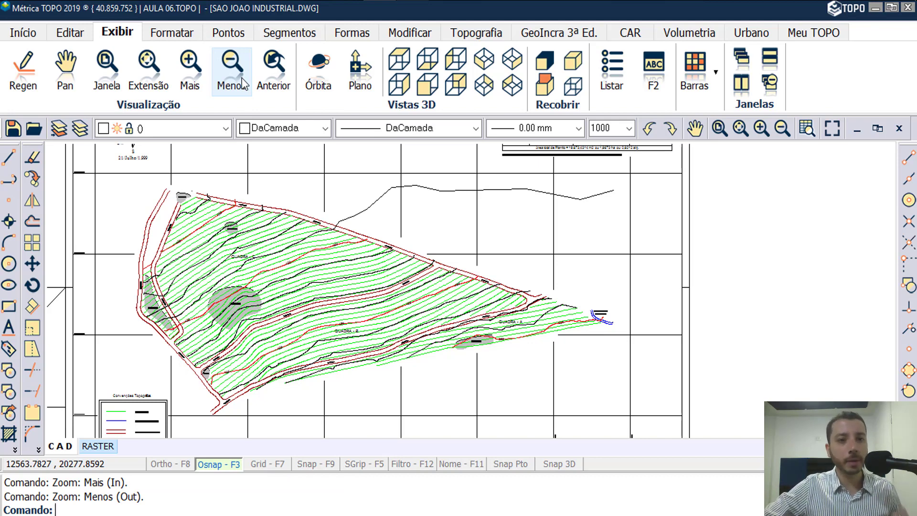
type("zo")
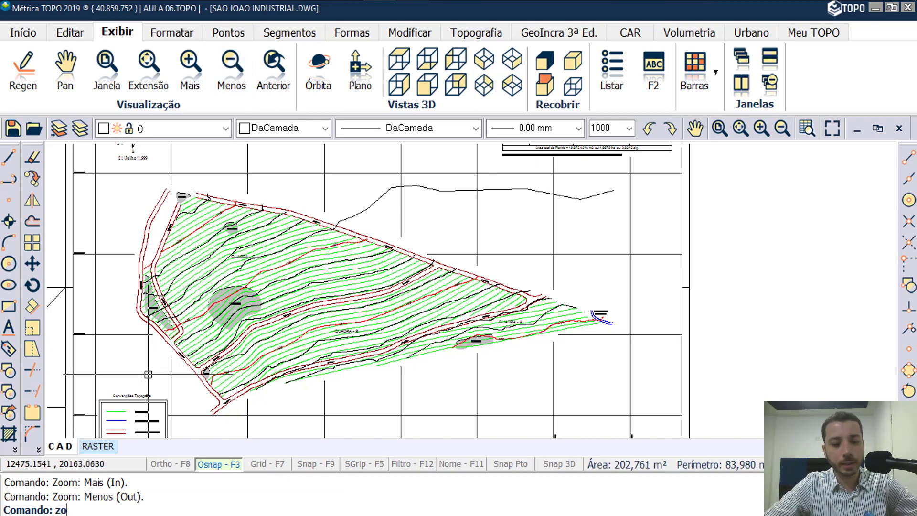
type("ut")
key("Return")
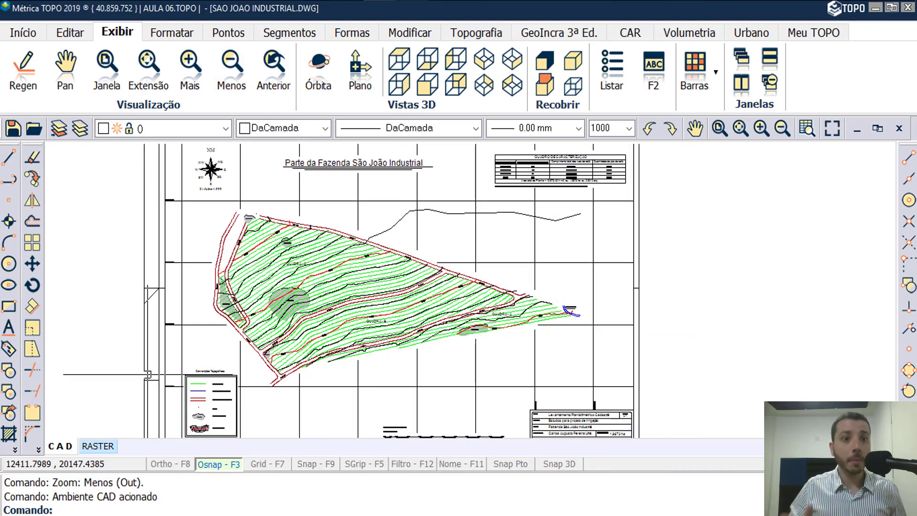
Restore the previous zoom view and list the project's drawings, including PONTOS-3D.DWG, under Gerenciar.
left_click(276, 69)
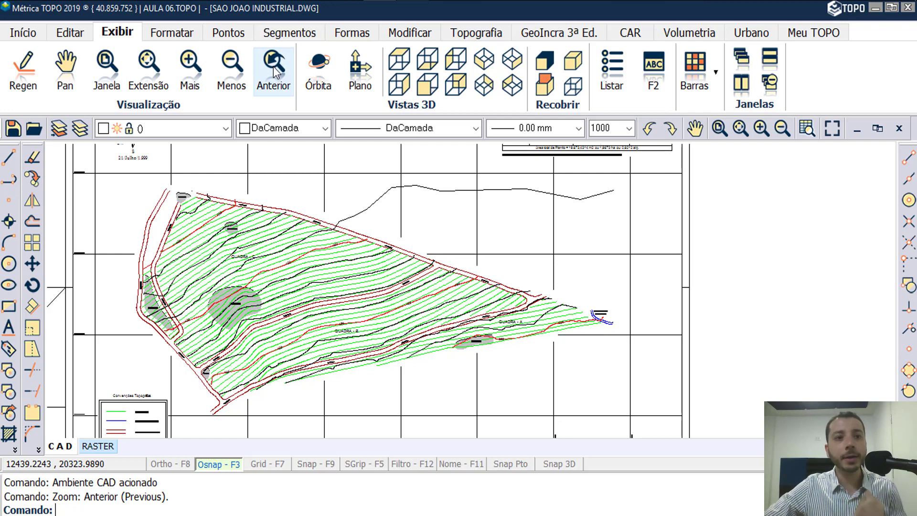
left_click(24, 33)
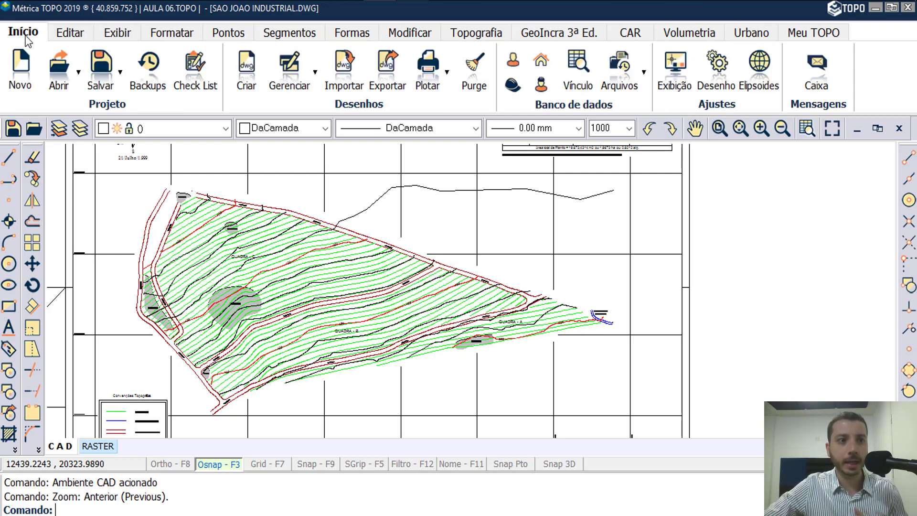
left_click(316, 72)
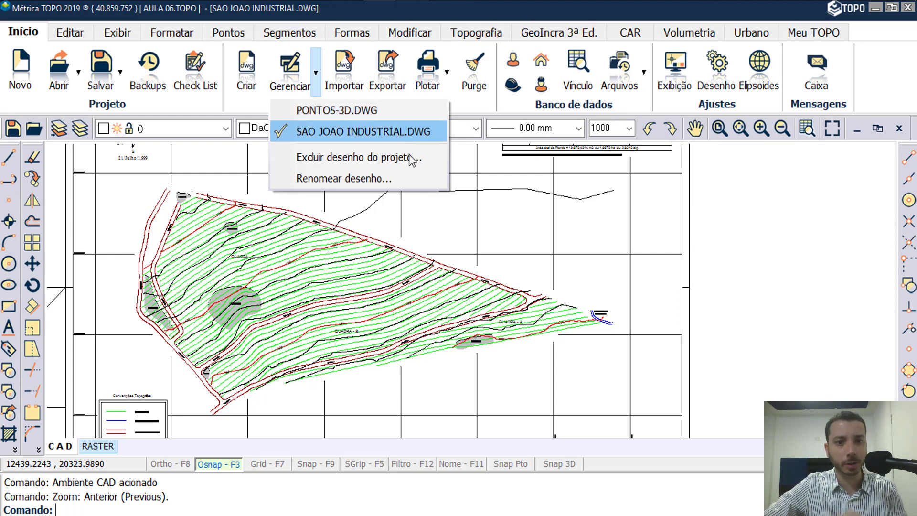
Keep SAO JOAO INDUSTRIAL.DWG current and cascade the drawing windows with Organizar Cascata.
left_click(413, 137)
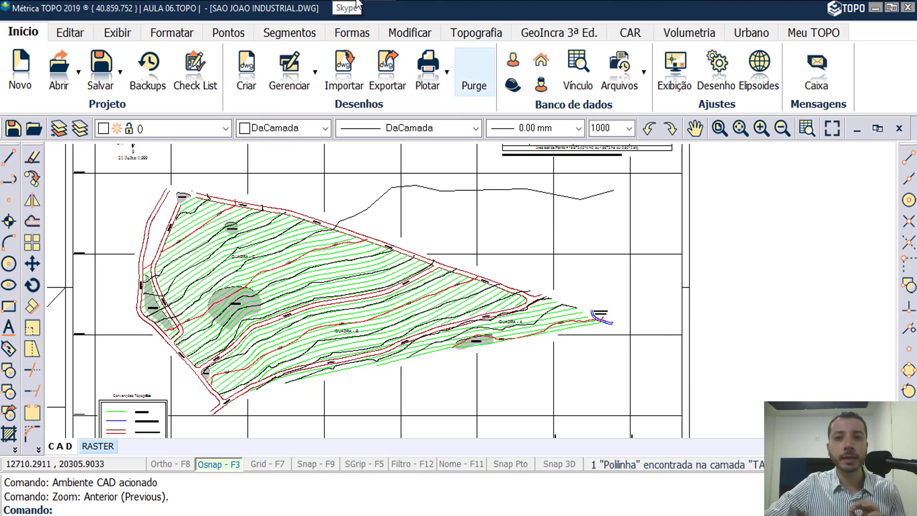
left_click(122, 34)
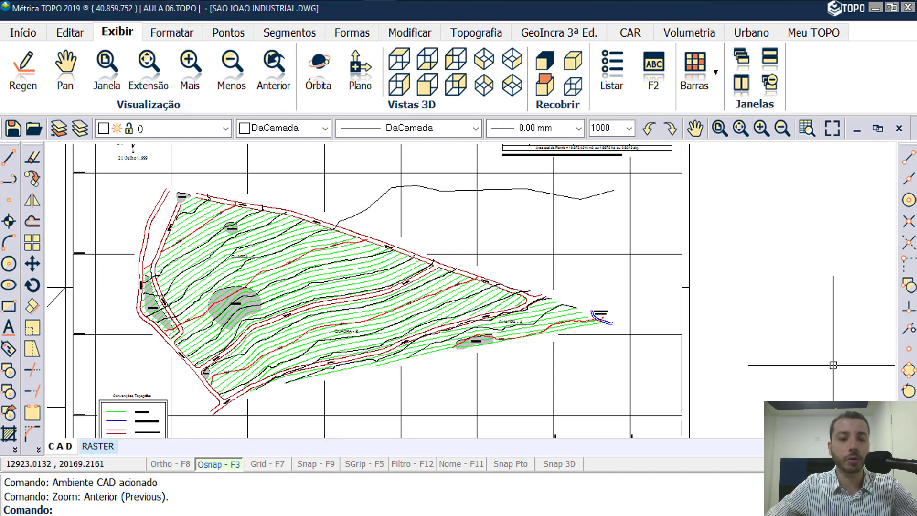
left_click(742, 61)
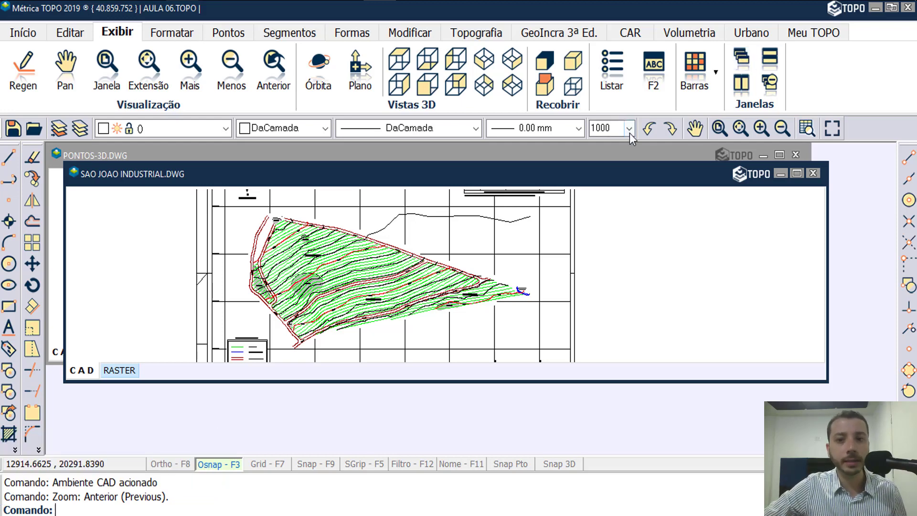
Try horizontal, vertical and minimize-all window layouts, then maximize PONTOS-3D.DWG.
left_click(698, 152)
left_click(778, 155)
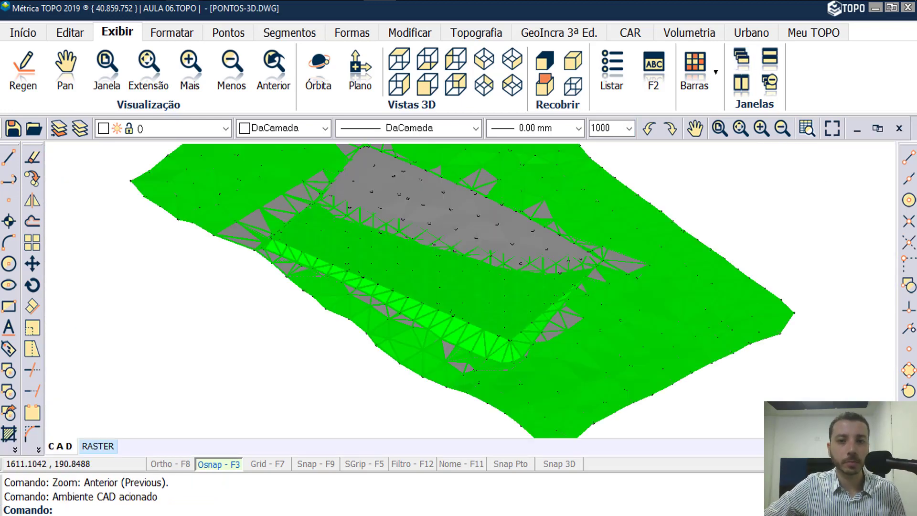
left_click(770, 60)
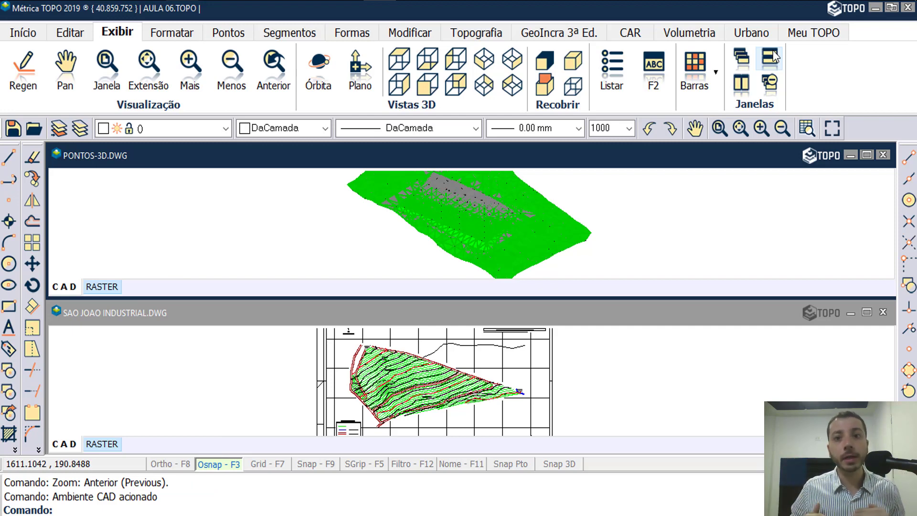
left_click(743, 85)
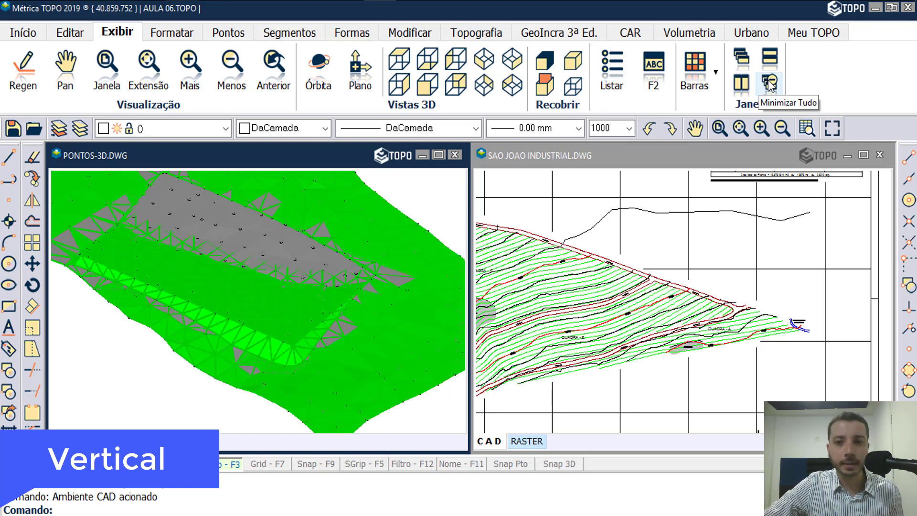
left_click(769, 83)
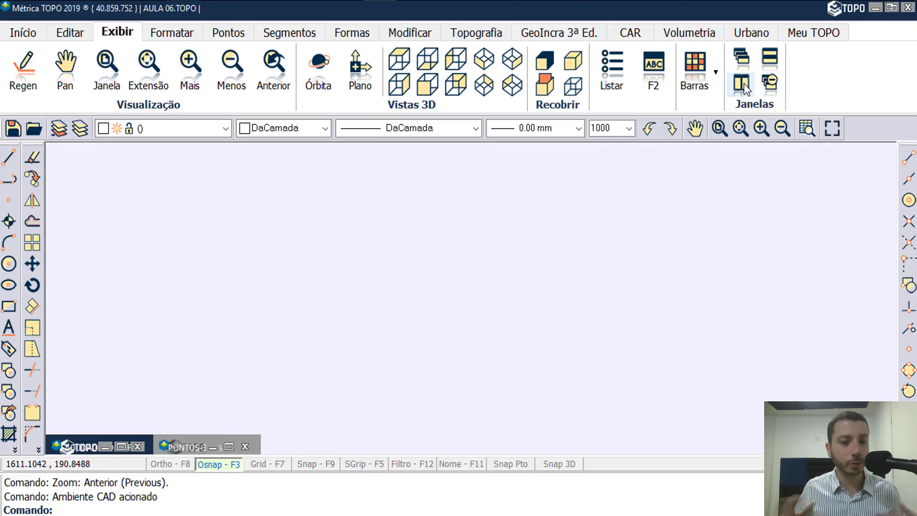
left_click(768, 56)
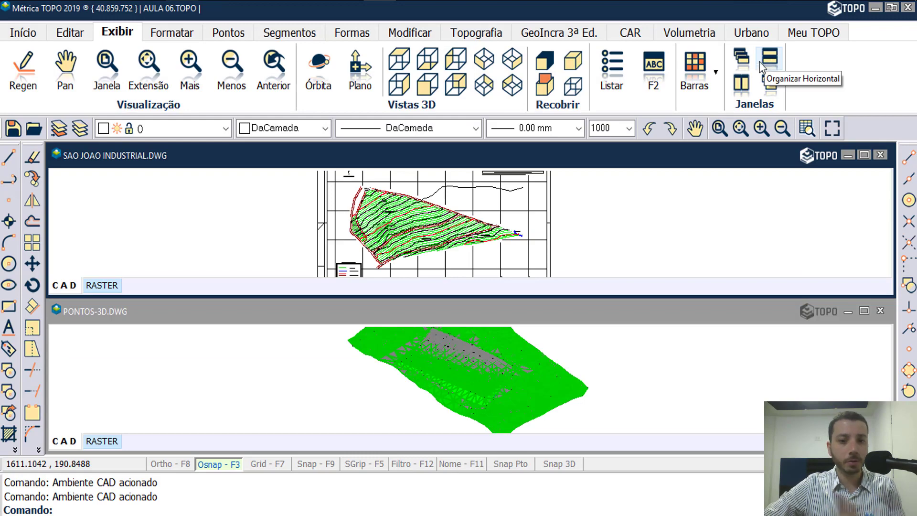
left_click(863, 311)
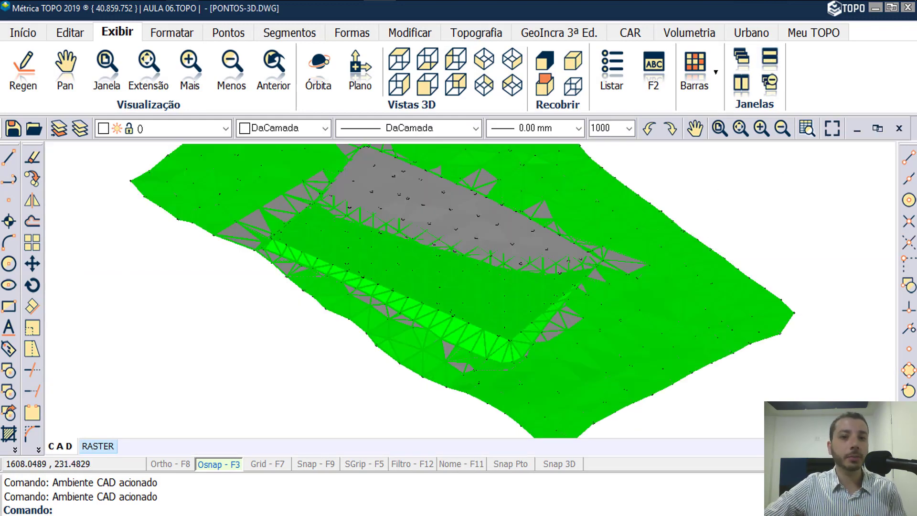
Zoom out, recentre the triangulated terrain mesh, and show it in Plano (top) view.
scroll(680, 211, "down", 2)
middle_click_drag(723, 207, 670, 245)
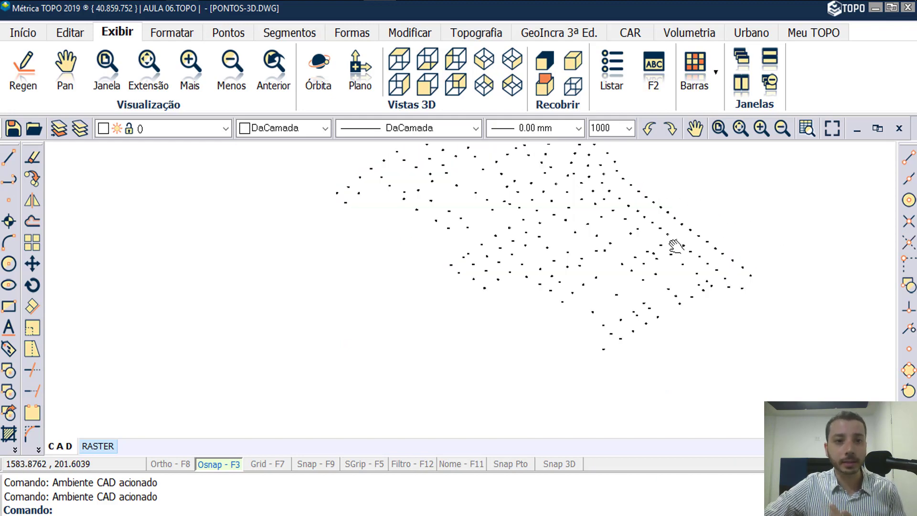
left_click(357, 76)
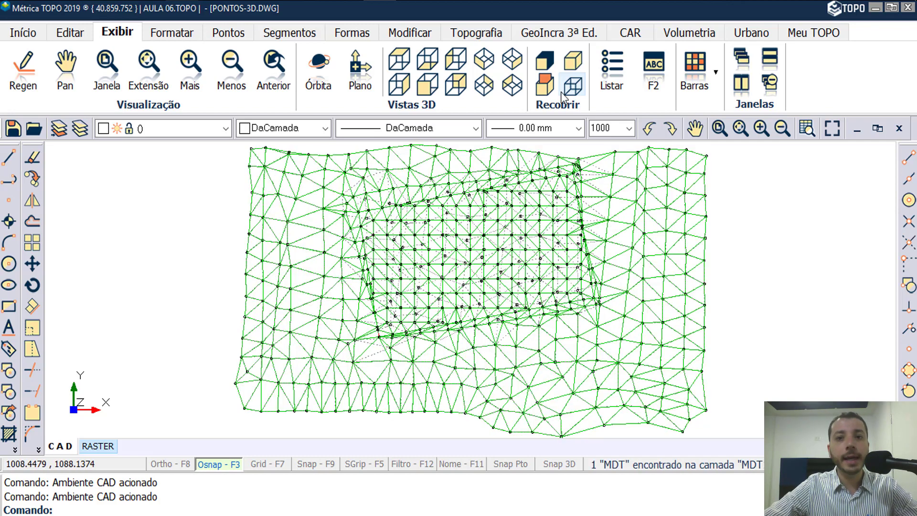
Cycle the terrain through Shade, Shade Edges On, Hide and Wireframe, ending shaded with edges.
left_click(549, 70)
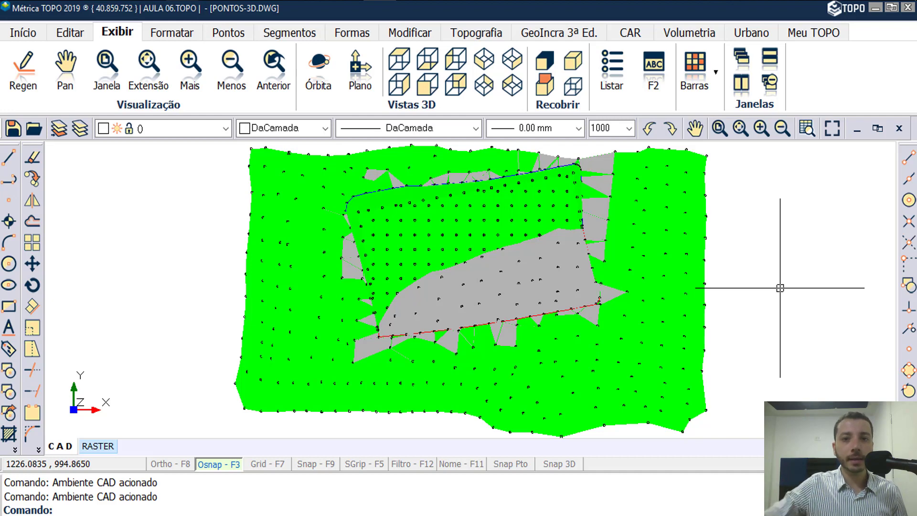
left_click(573, 62)
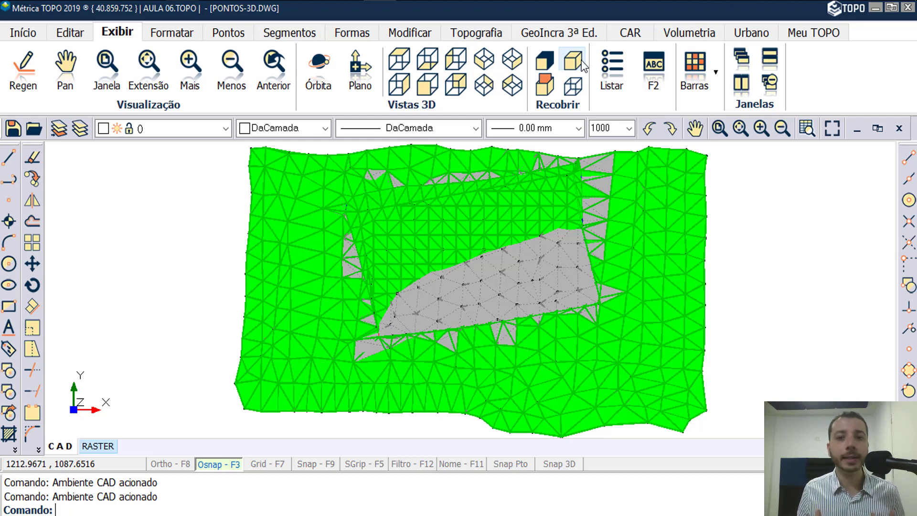
left_click(552, 89)
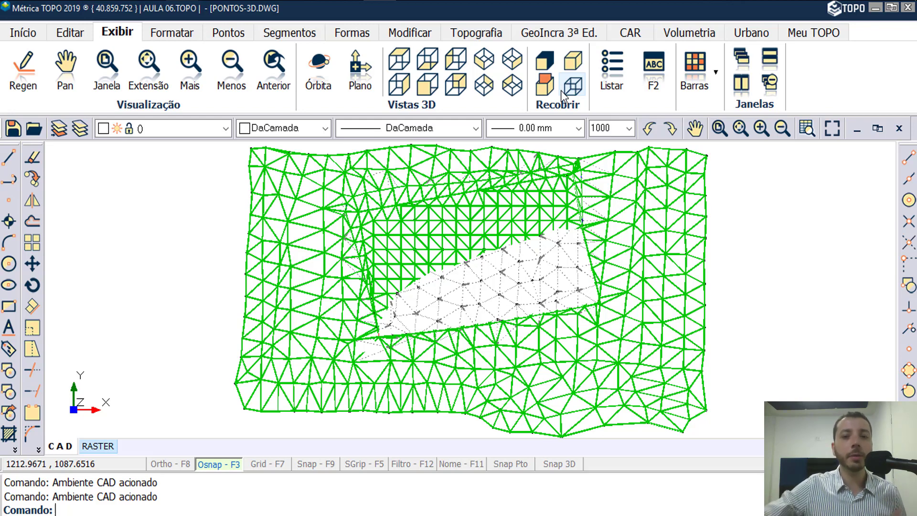
left_click(573, 87)
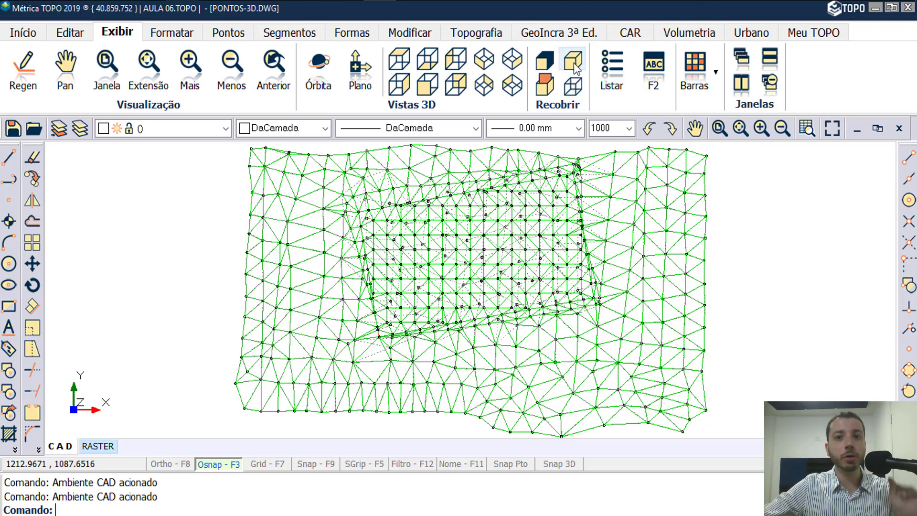
left_click(575, 69)
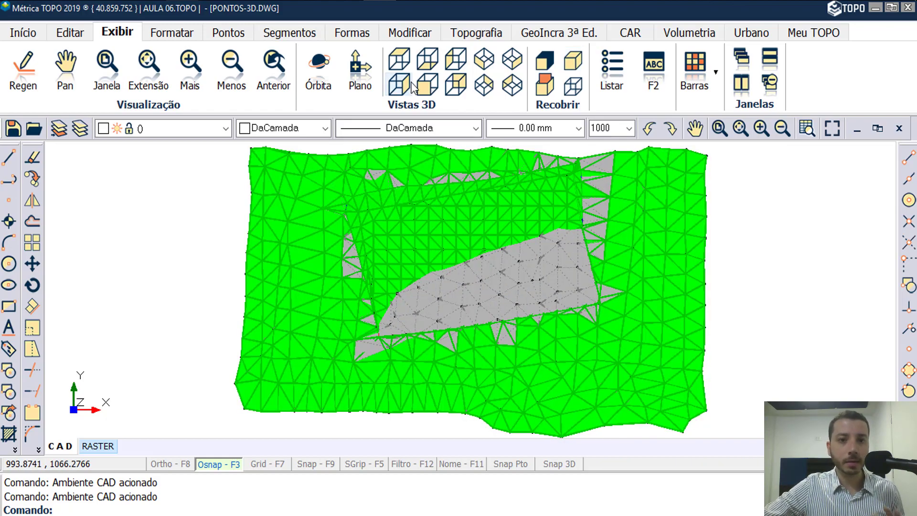
View the terrain from above, below and side-on, recentring the side elevation.
left_click(484, 86)
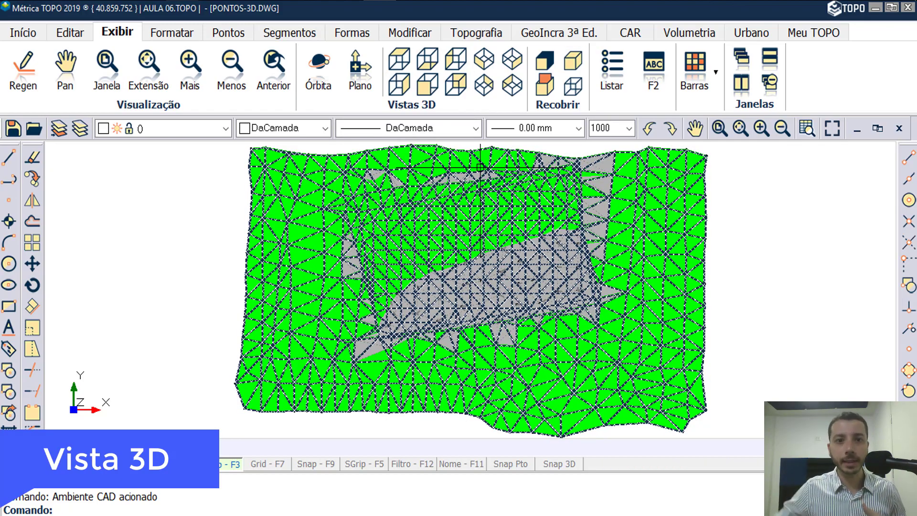
left_click(404, 62)
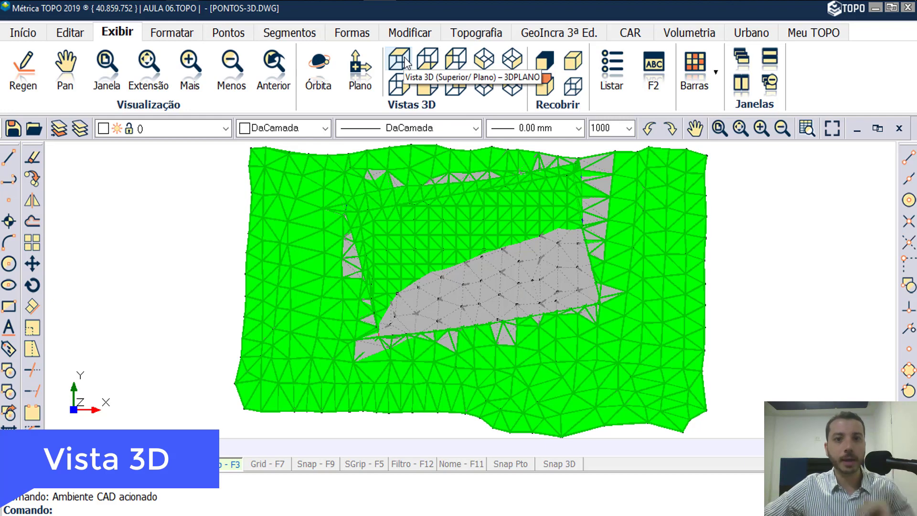
left_click(427, 67)
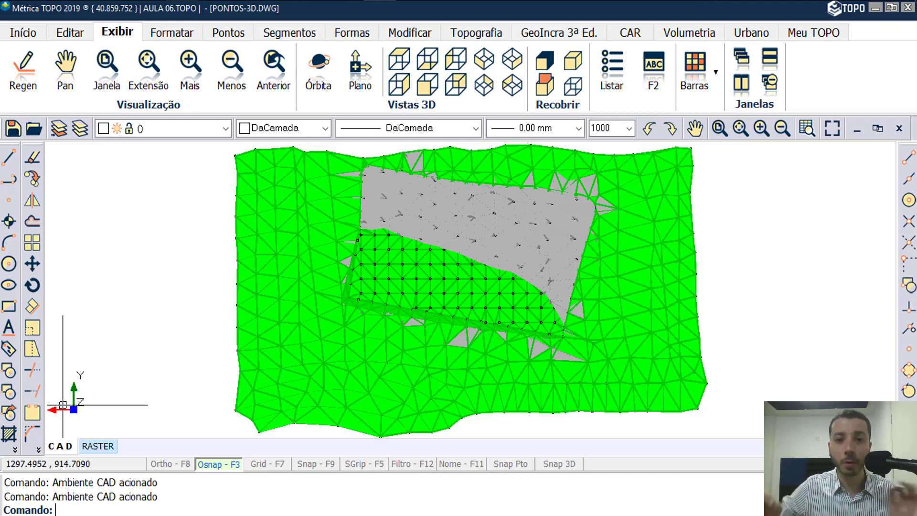
left_click(458, 63)
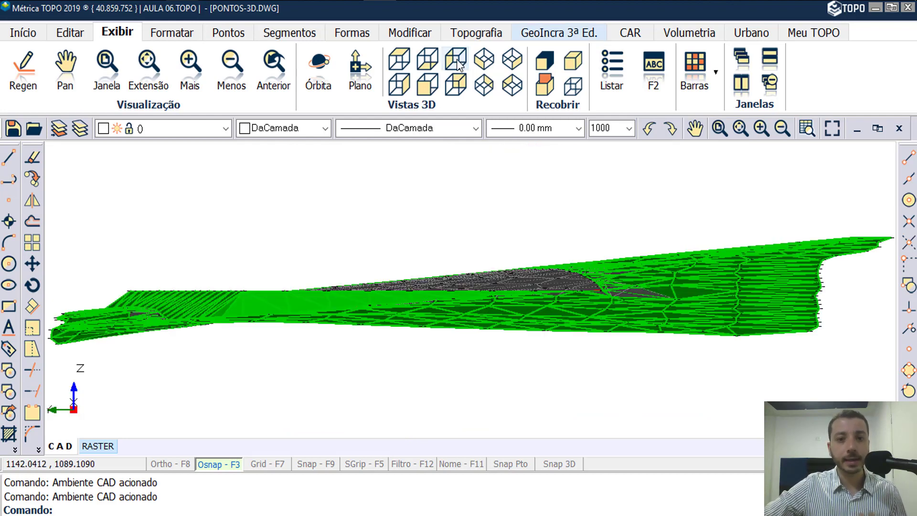
scroll(308, 298, "up", 3)
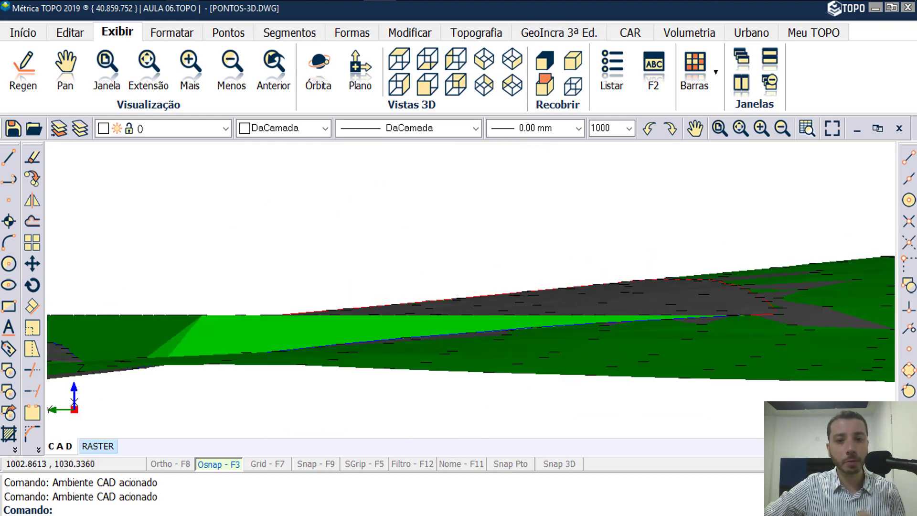
scroll(308, 297, "up", 2)
middle_click_drag(308, 297, 329, 255)
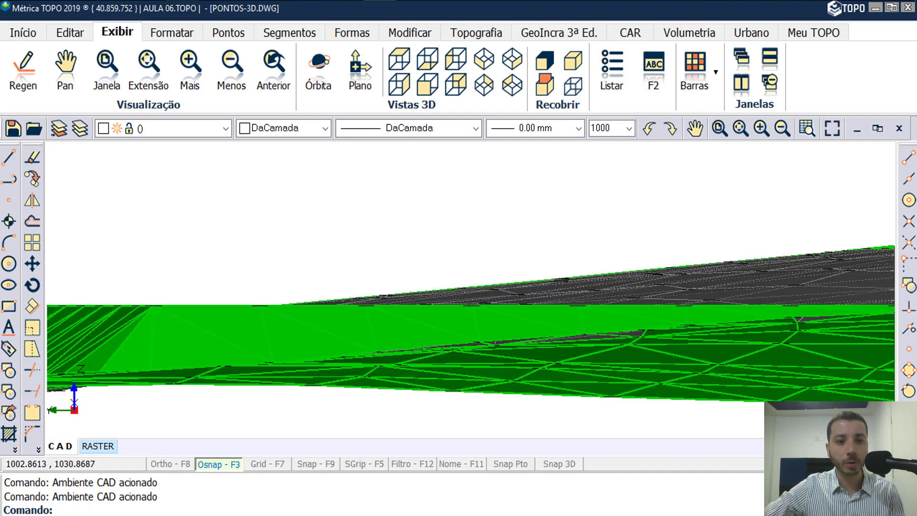
scroll(403, 202, "down", 2)
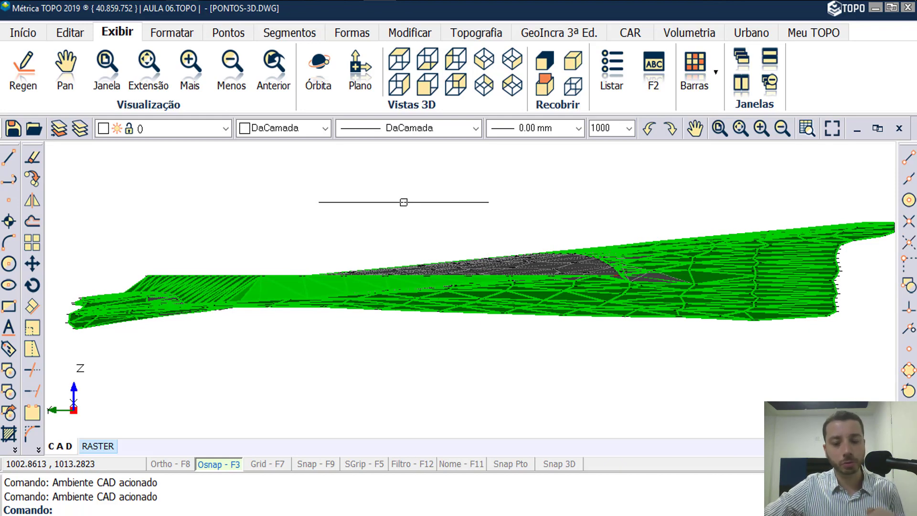
Check isometric, right and front views, finishing on an isometric view of the terrain.
left_click(484, 59)
scroll(473, 287, "up", 3)
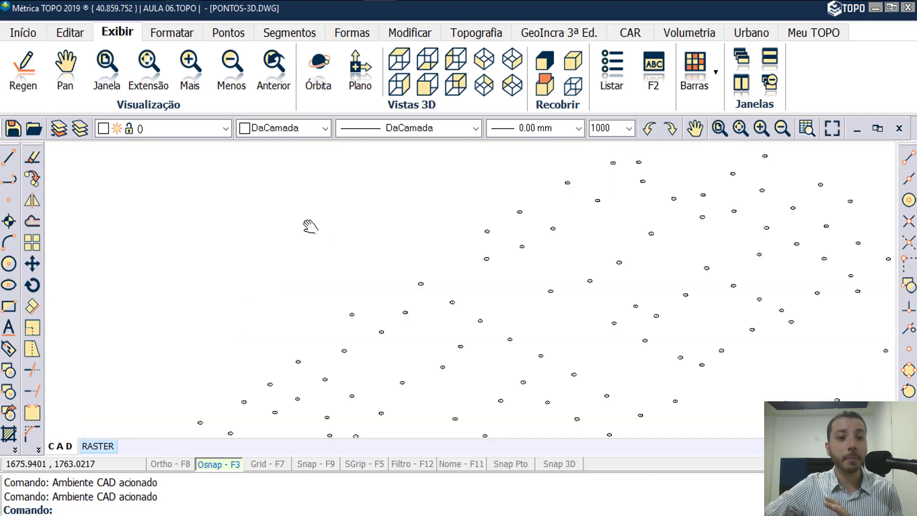
left_click(513, 62)
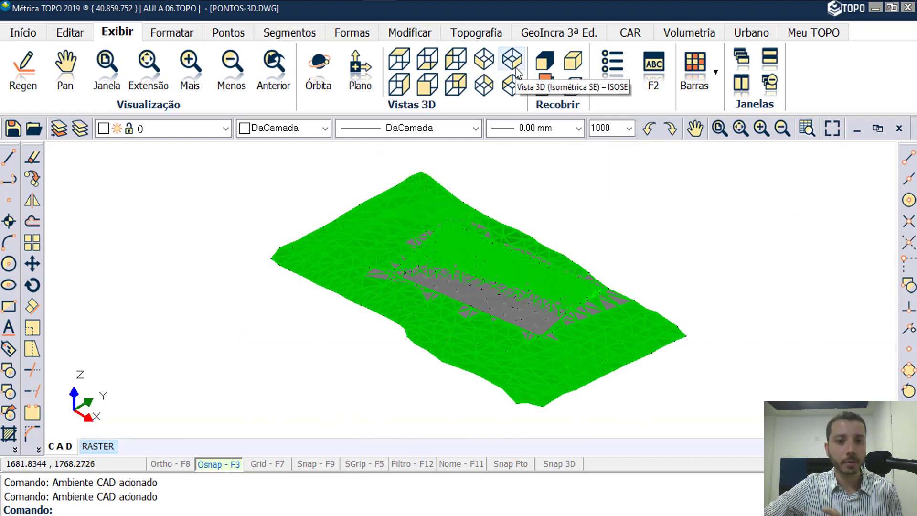
left_click(399, 85)
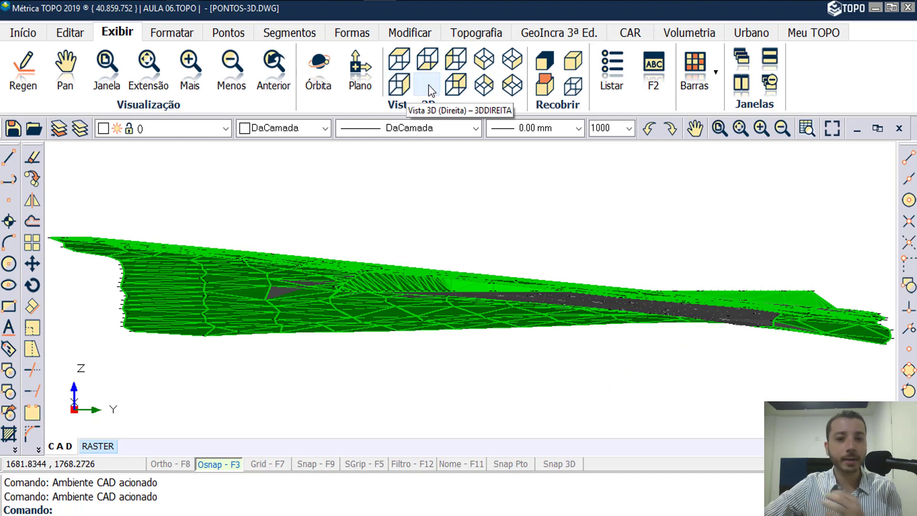
left_click(428, 85)
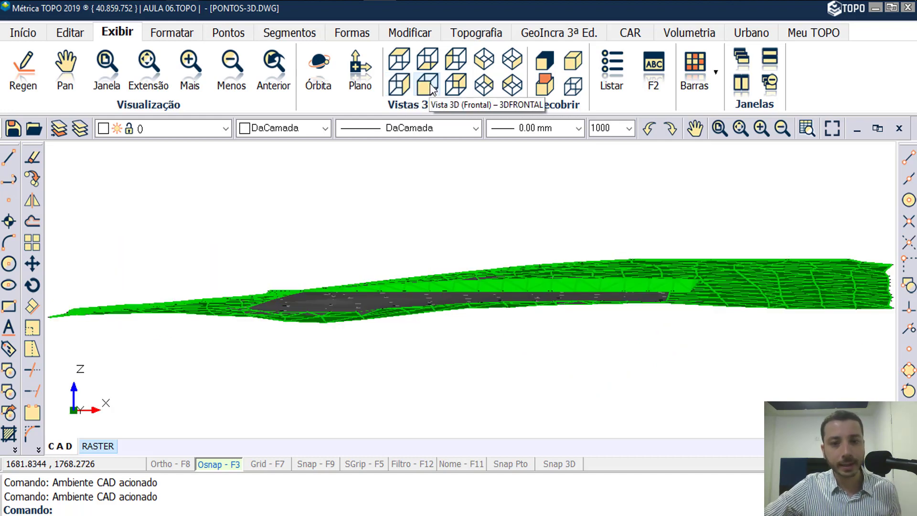
left_click(512, 85)
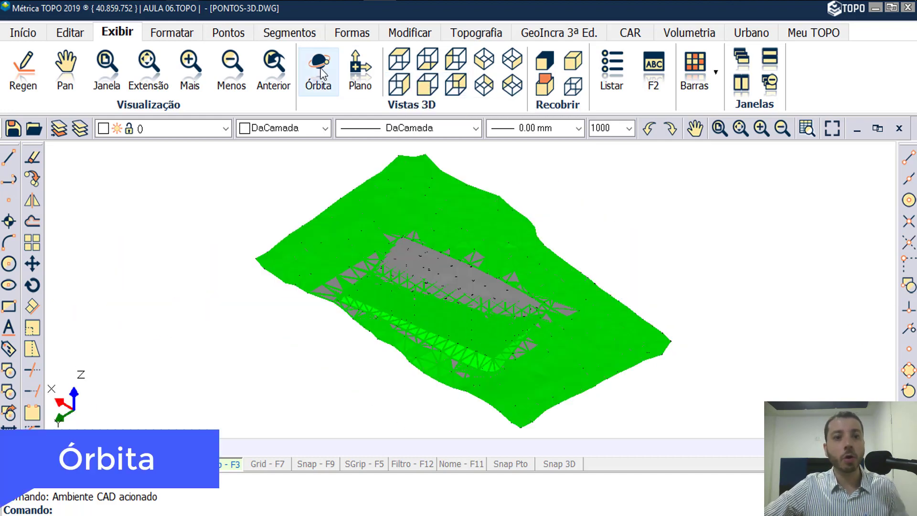
Use Órbita to rotate and tilt the terrain until it is seen from above.
left_click(323, 75)
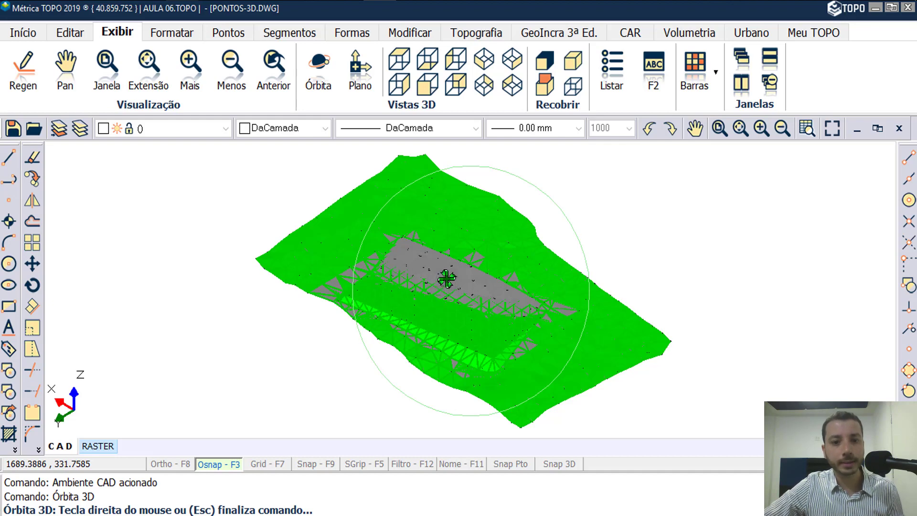
mouse_move(446, 279)
left_mouse_down()
mouse_move(443, 253)
mouse_move(454, 251)
mouse_move(459, 273)
left_mouse_up()
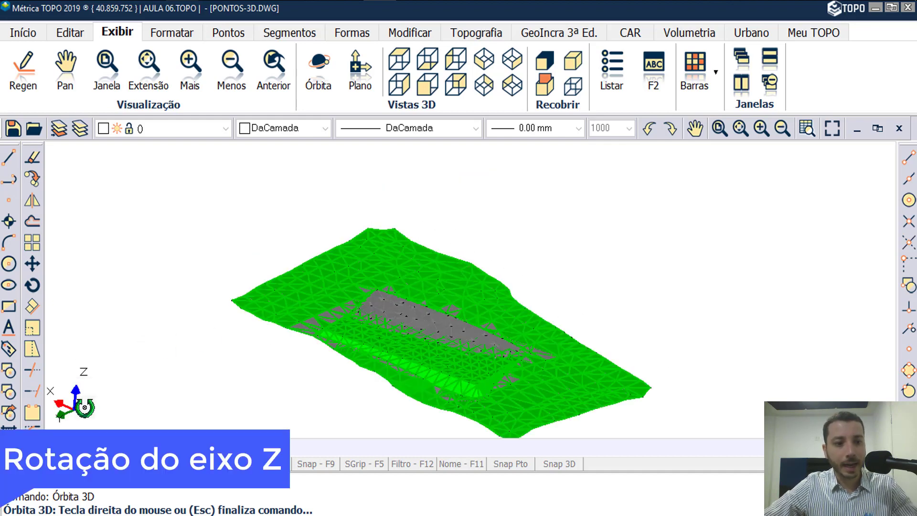
left_click_drag(409, 352, 420, 293)
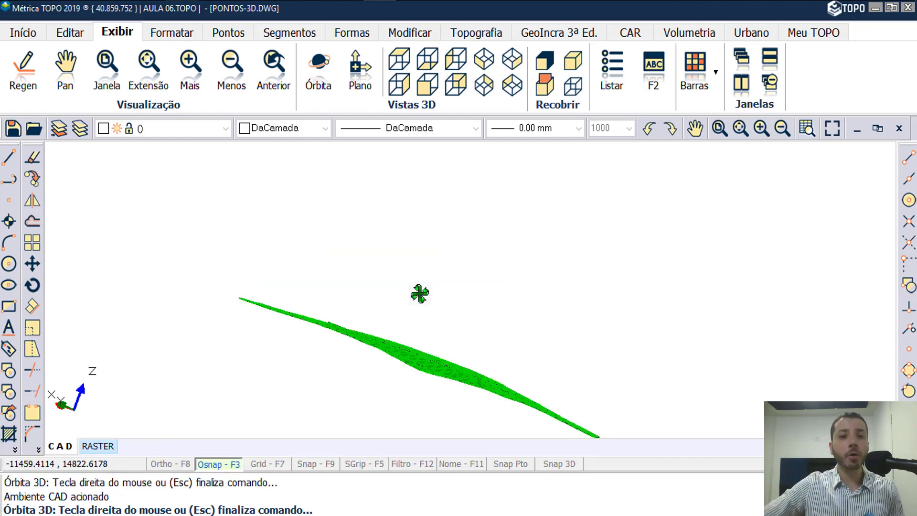
left_click_drag(471, 260, 473, 360)
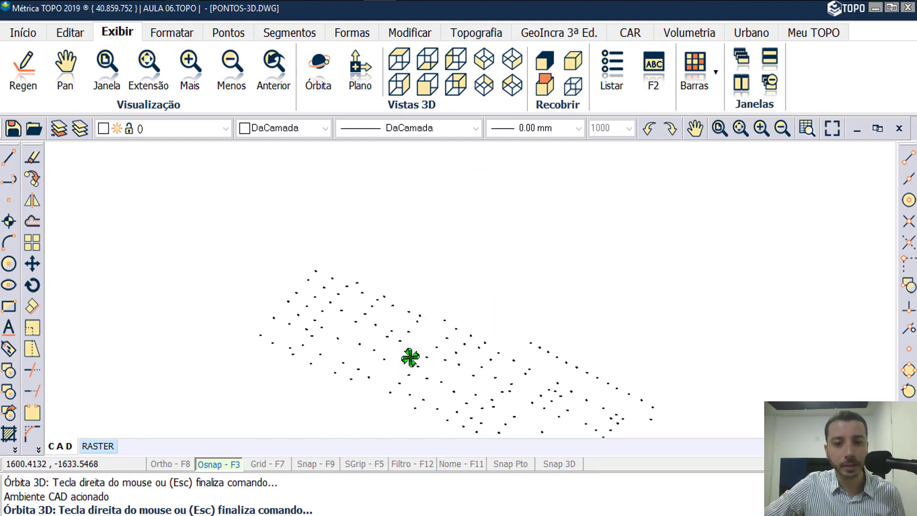
mouse_move(383, 350)
left_mouse_down()
mouse_move(426, 282)
mouse_move(426, 345)
left_mouse_up()
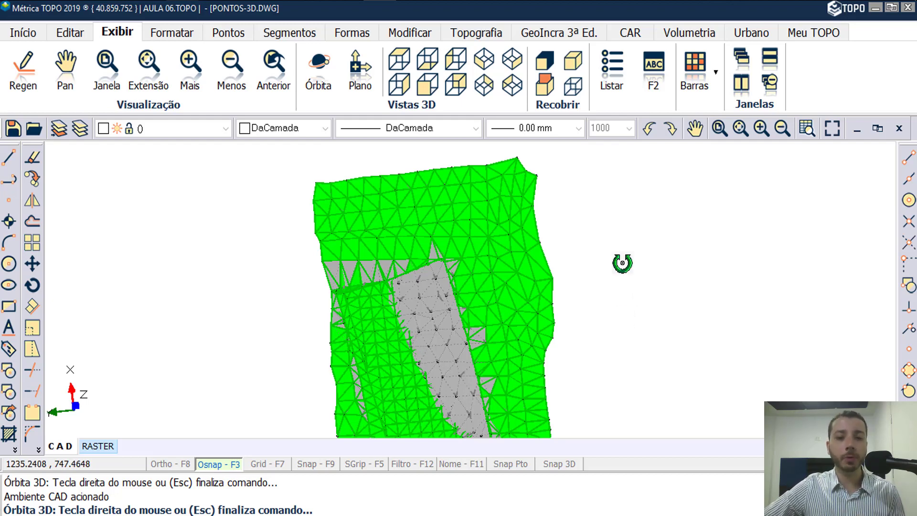
Orbit and zoom to a low, close oblique view of the survey points, then stop orbiting.
mouse_move(621, 258)
left_mouse_down()
mouse_move(611, 311)
mouse_move(623, 263)
mouse_move(633, 305)
left_mouse_up()
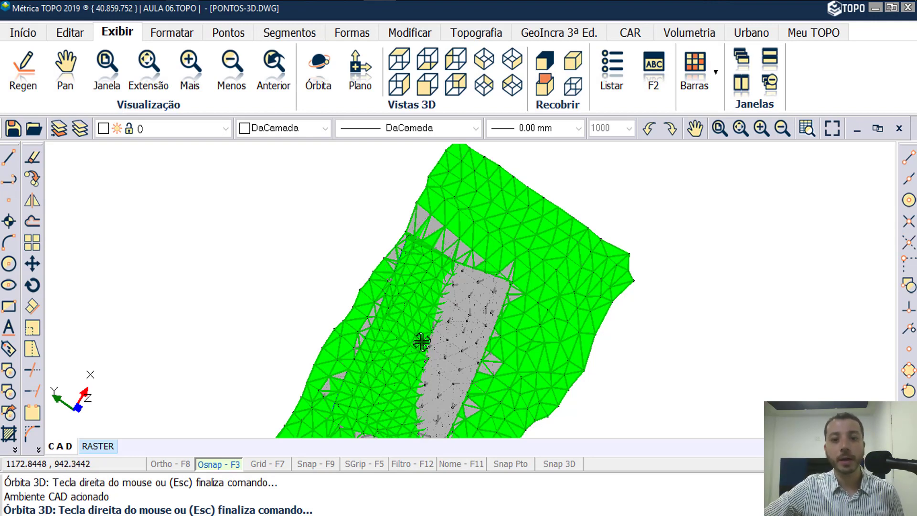
middle_click_drag(443, 306, 482, 294)
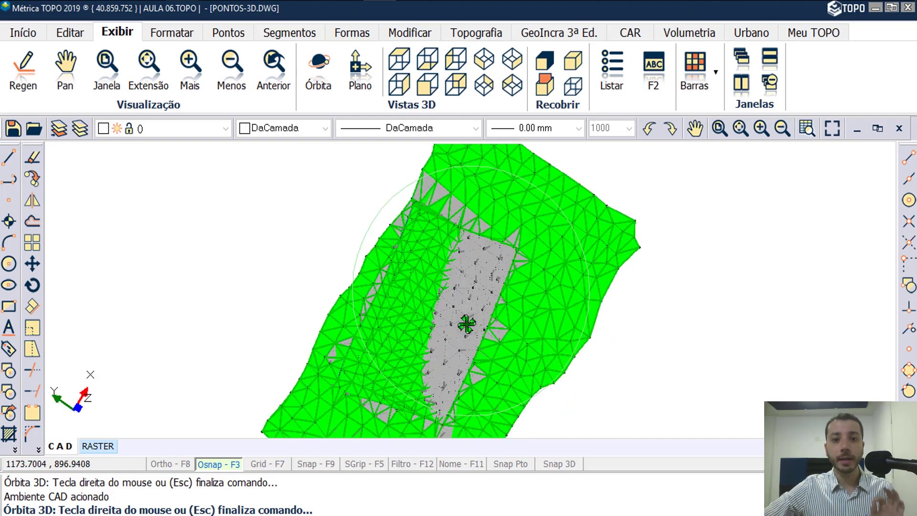
mouse_move(467, 324)
left_mouse_down()
mouse_move(483, 263)
mouse_move(443, 264)
mouse_move(482, 316)
mouse_move(497, 249)
left_mouse_up()
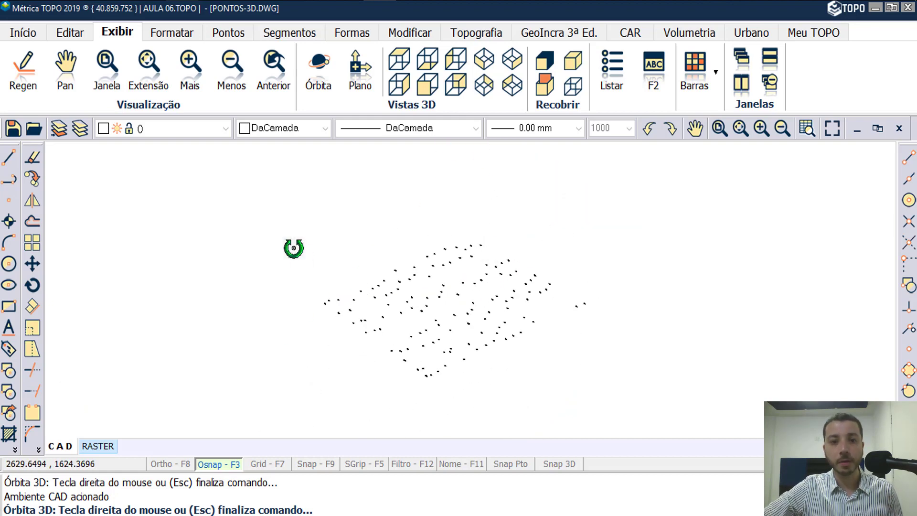
left_click_drag(288, 277, 329, 244)
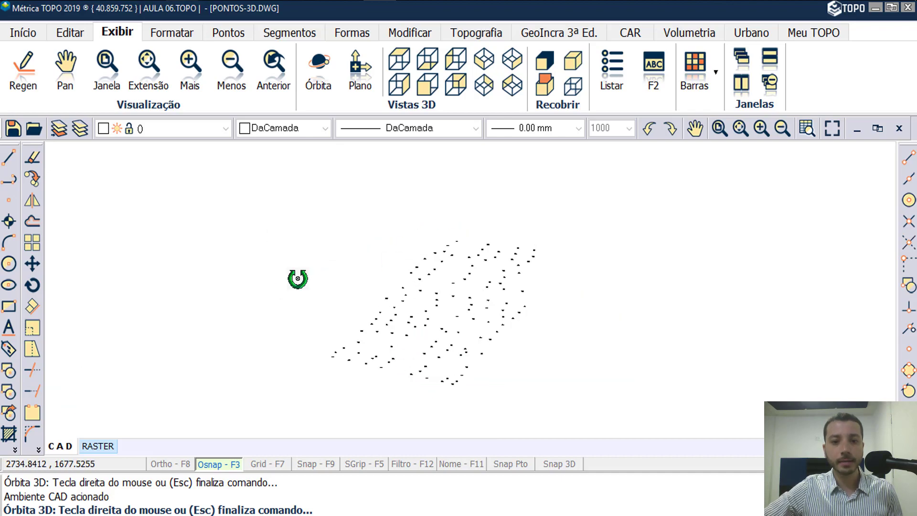
scroll(416, 334, "up", 5)
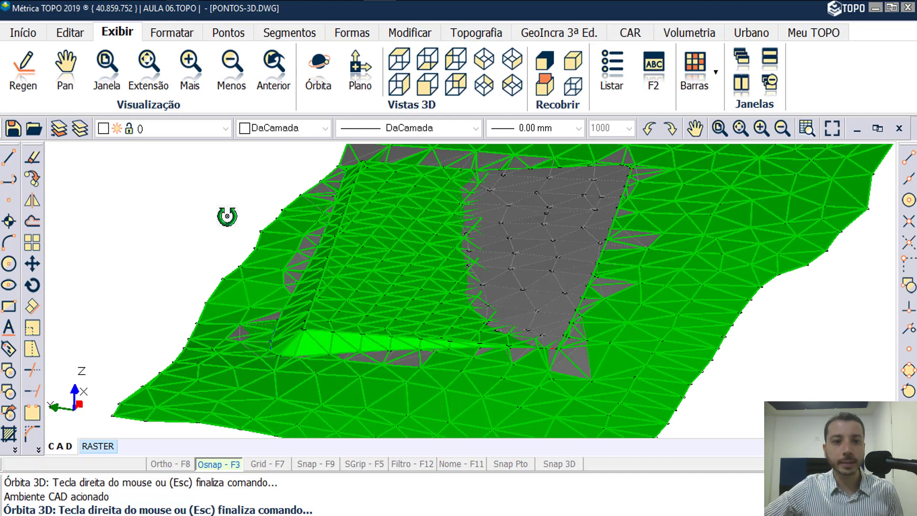
left_click_drag(221, 211, 225, 230)
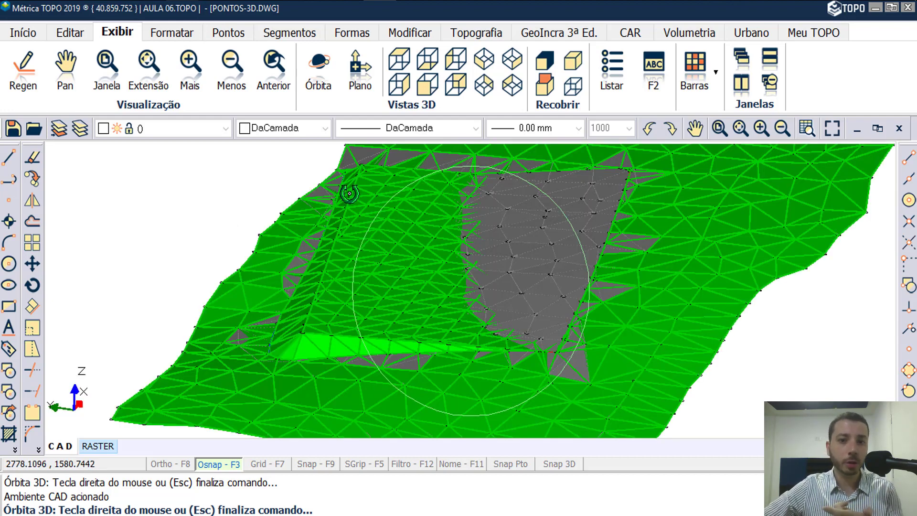
left_click(551, 67)
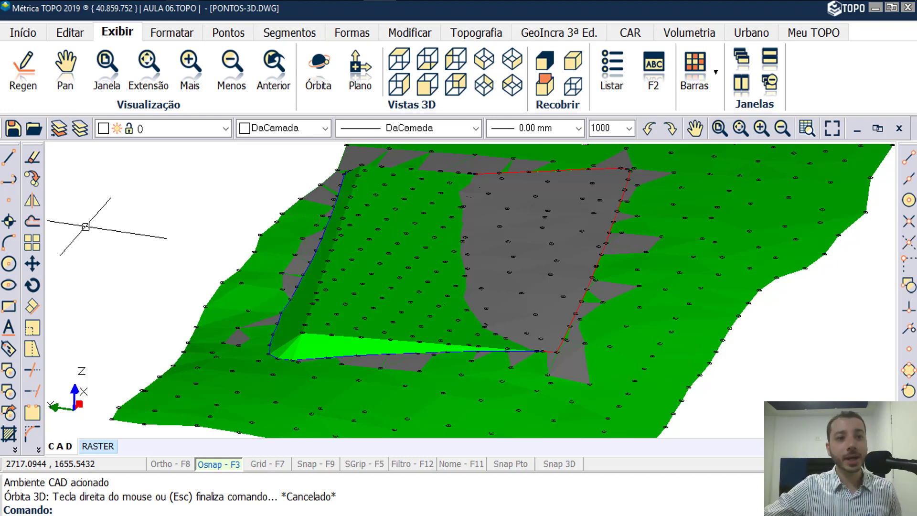
Regenerate the drawing with Regen and the REG command to redraw the terrain.
left_click(29, 91)
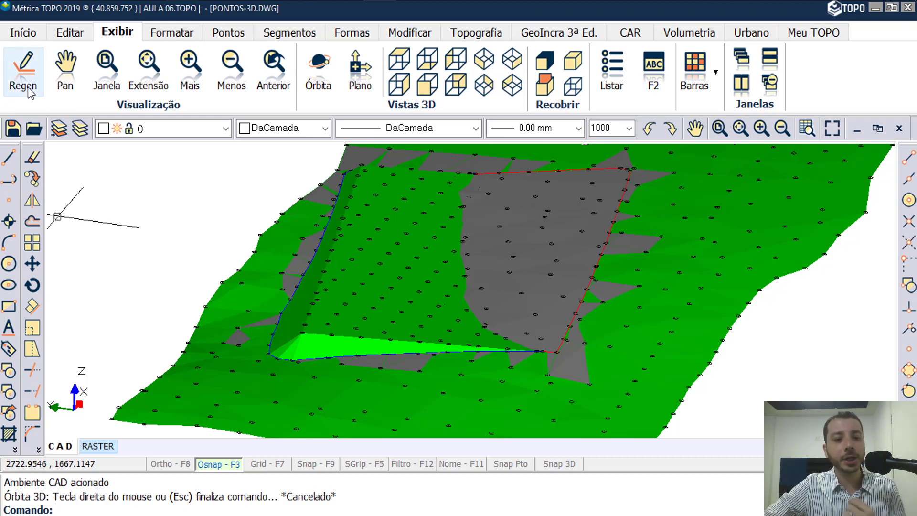
scroll(356, 311, "up", 5)
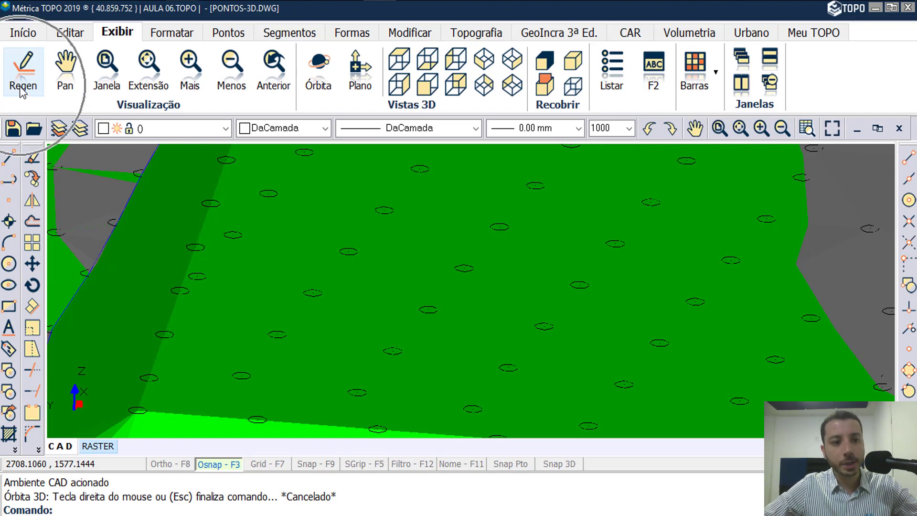
left_click(21, 86)
type("re")
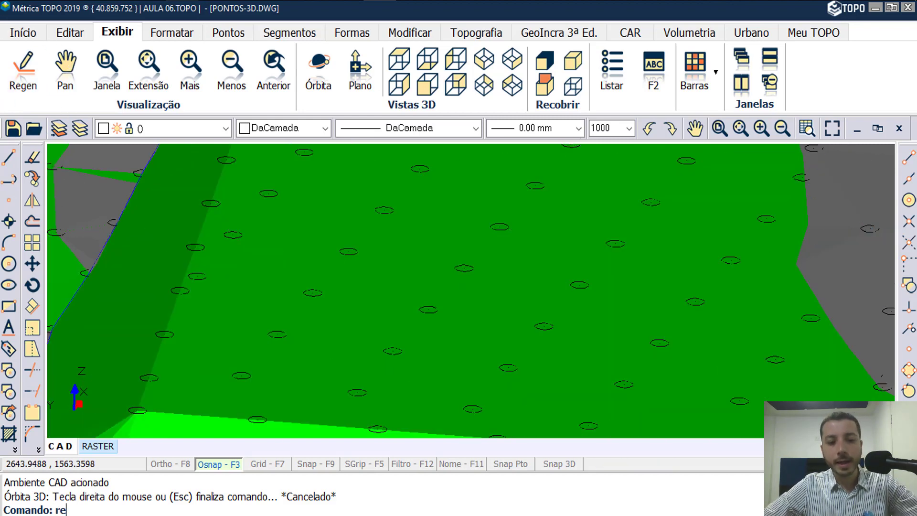
type("g")
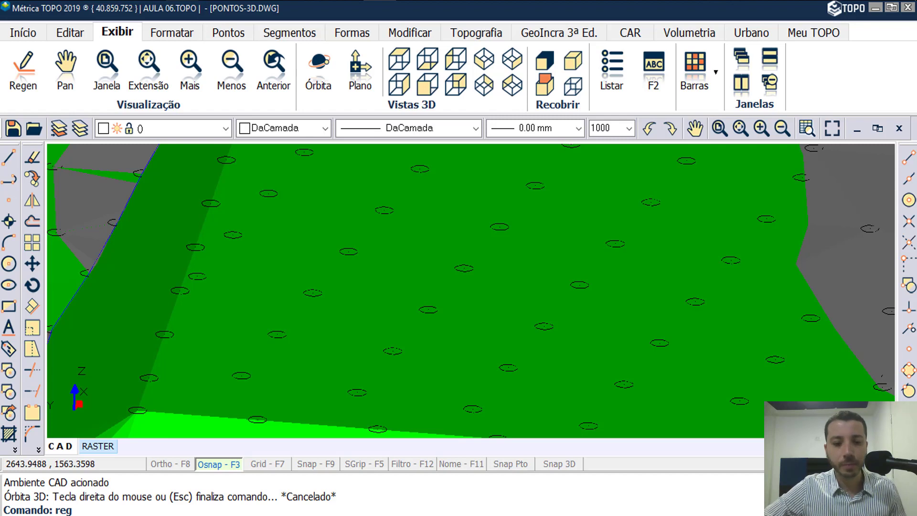
key("Return")
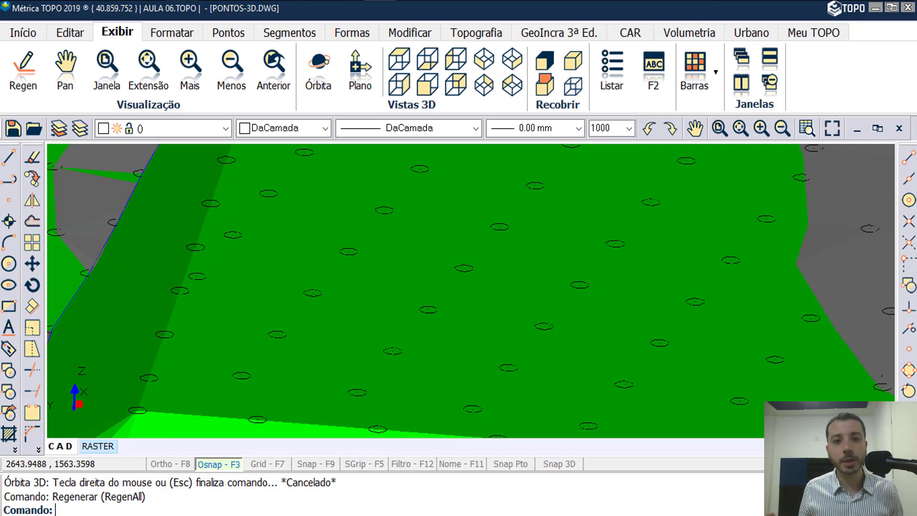
scroll(470, 291, "down", 2)
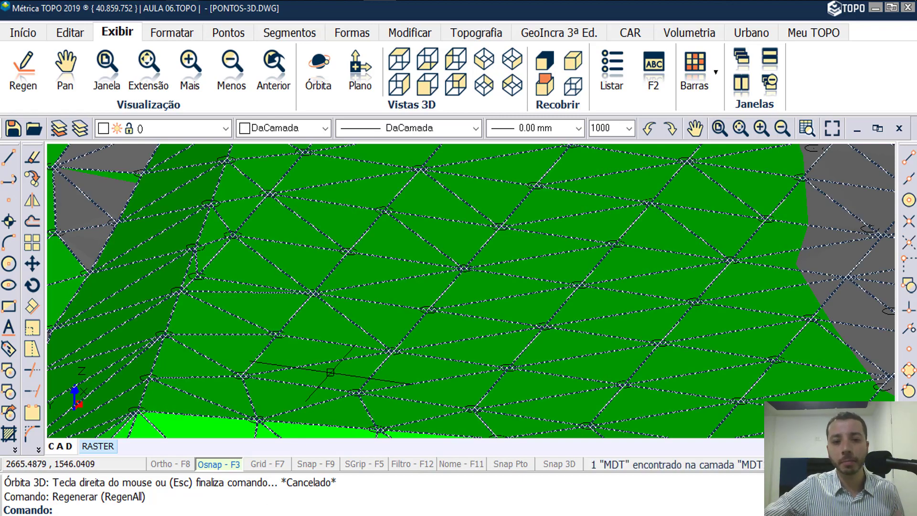